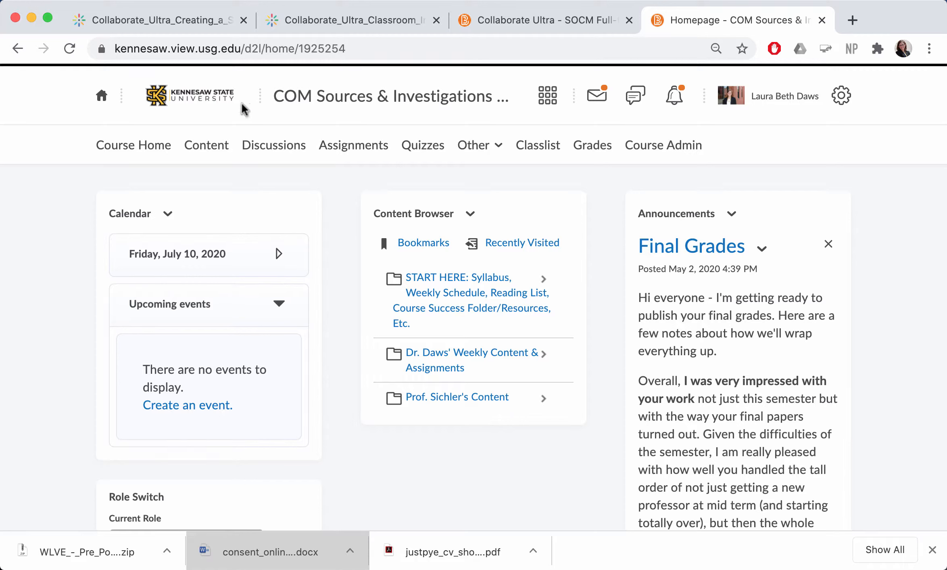
Step: Open the Assignment Information module in the course content
left_click(206, 153)
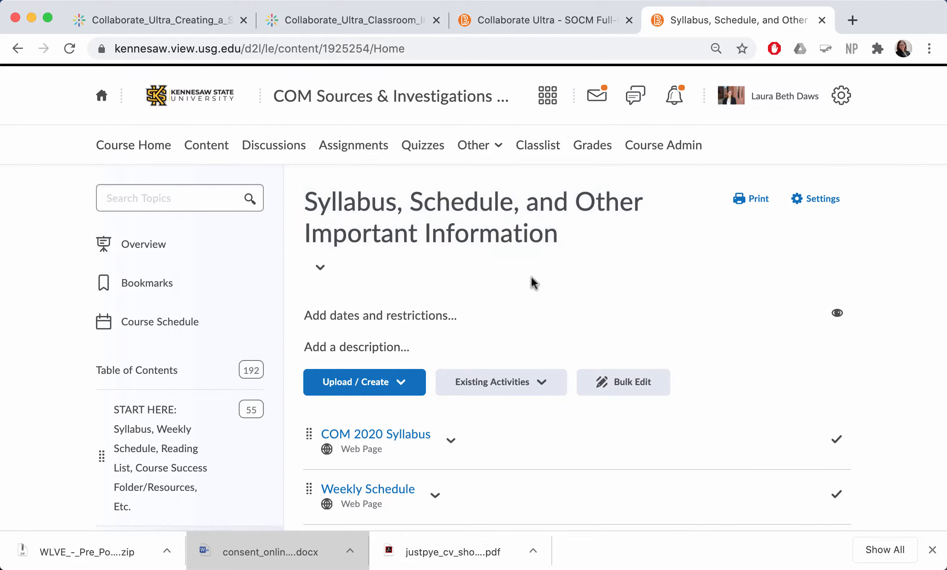
scroll(450, 238, "down", 6)
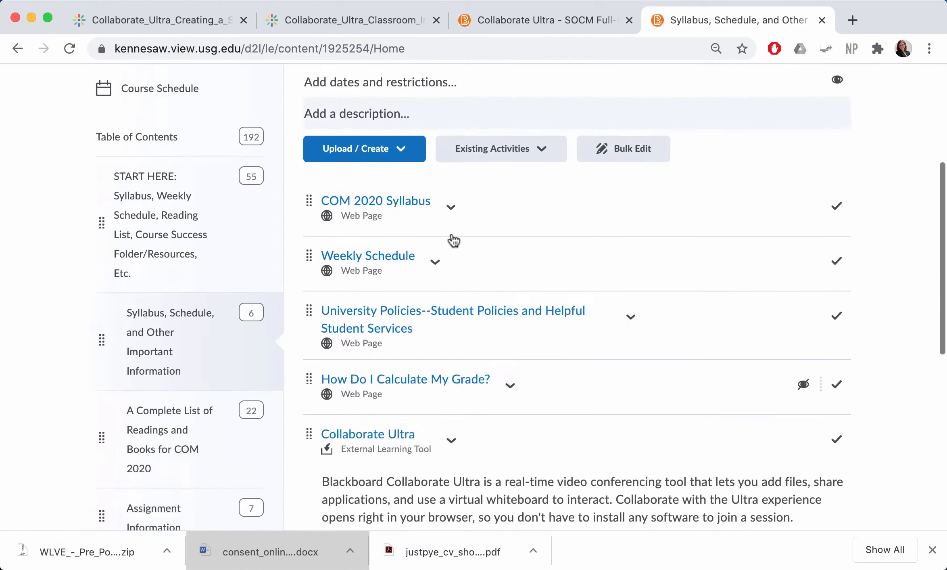
scroll(201, 411, "down", 2)
left_click(170, 441)
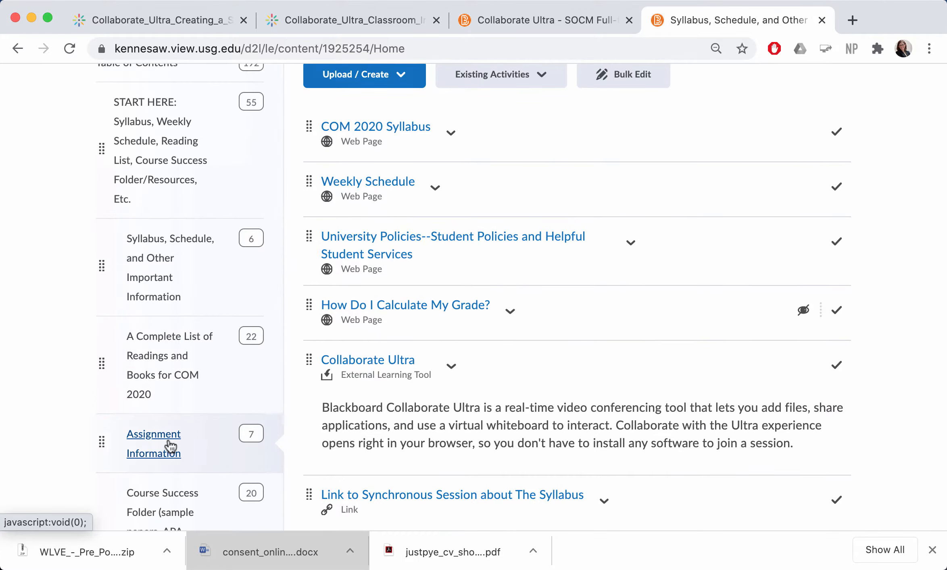
scroll(588, 258, "up", 7)
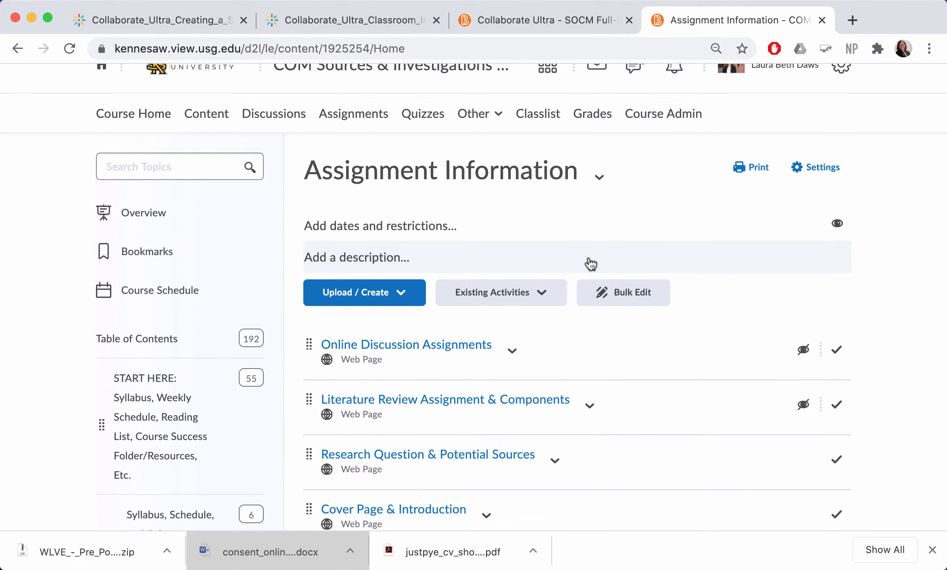
Step: Add the Collaborate Ultra external learning tool to the Assignment Information module as an existing activity
left_click(517, 300)
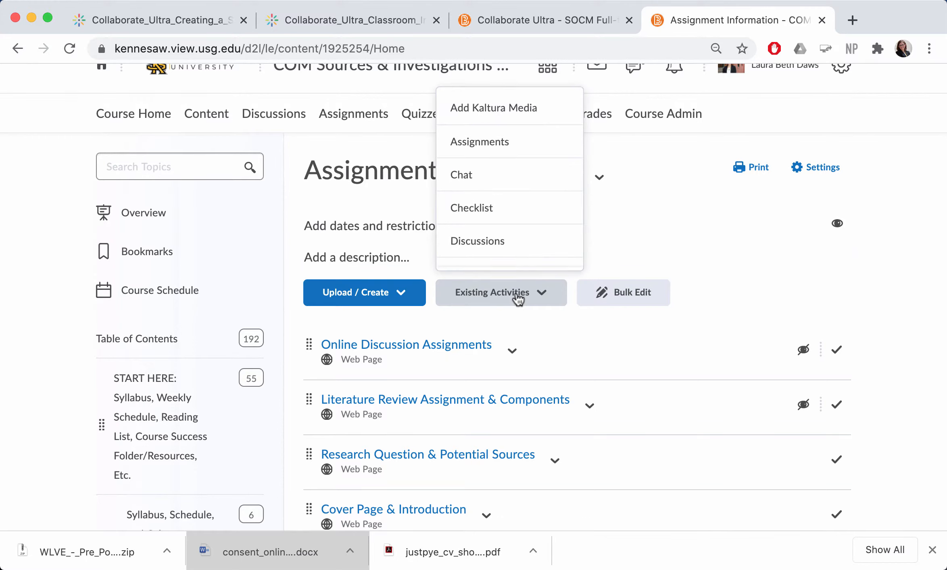
scroll(520, 207, "down", 3)
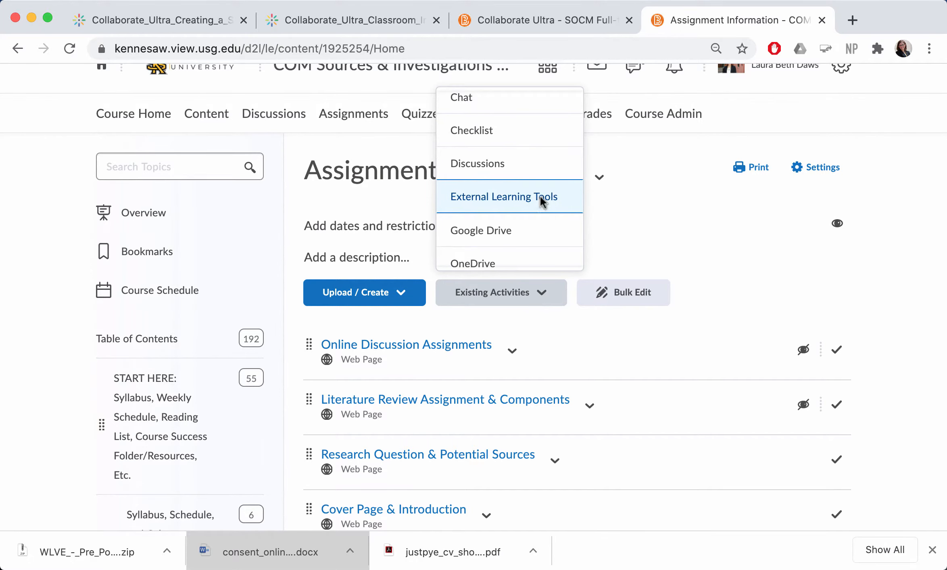
left_click(540, 196)
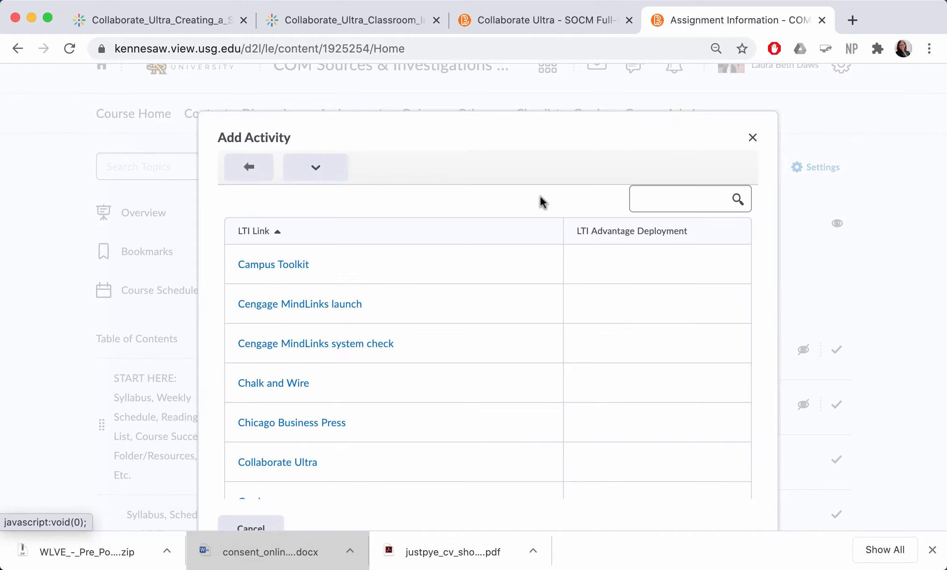
left_click(301, 464)
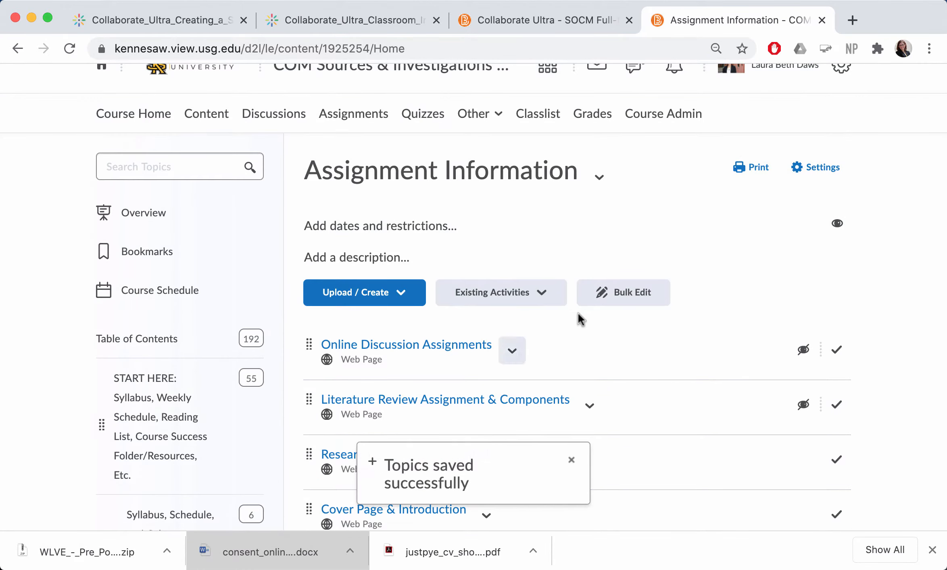
Step: Open the newly added Collaborate Ultra topic at the end of the module to reach its sessions list
scroll(585, 313, "down", 3)
scroll(587, 309, "down", 10)
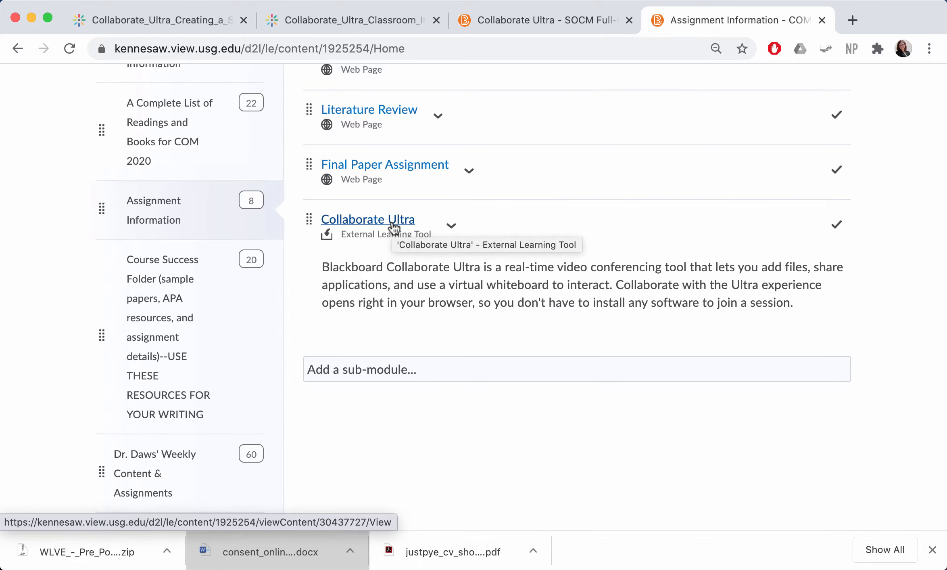
left_click(393, 227)
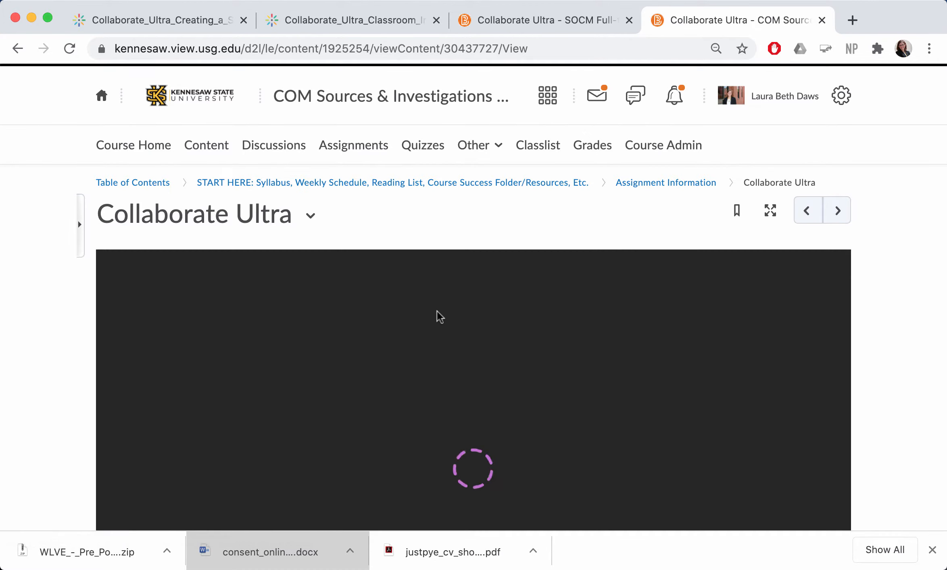
scroll(543, 219, "down", 3)
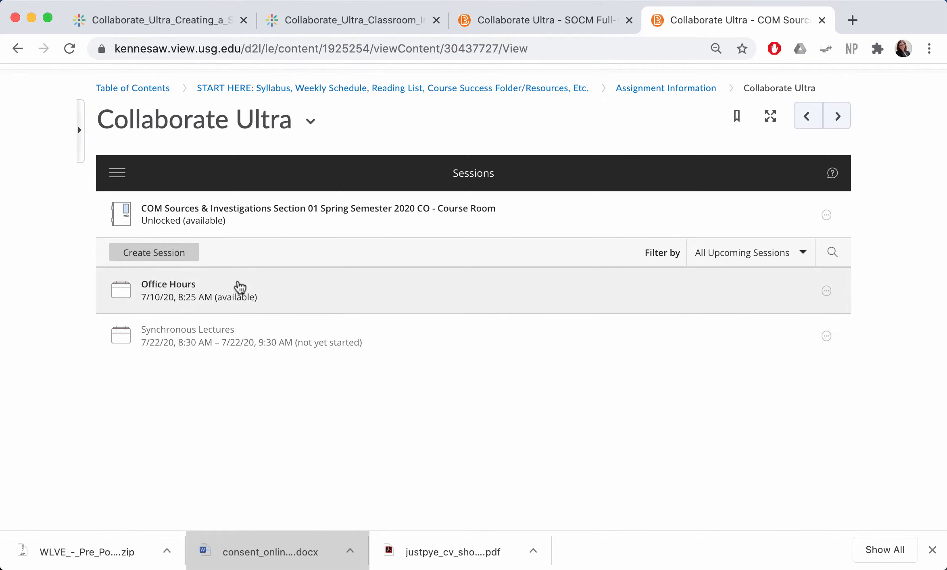
Step: Start a new session and name it "Lecture on Syllabus & Course Overview"
left_click(175, 256)
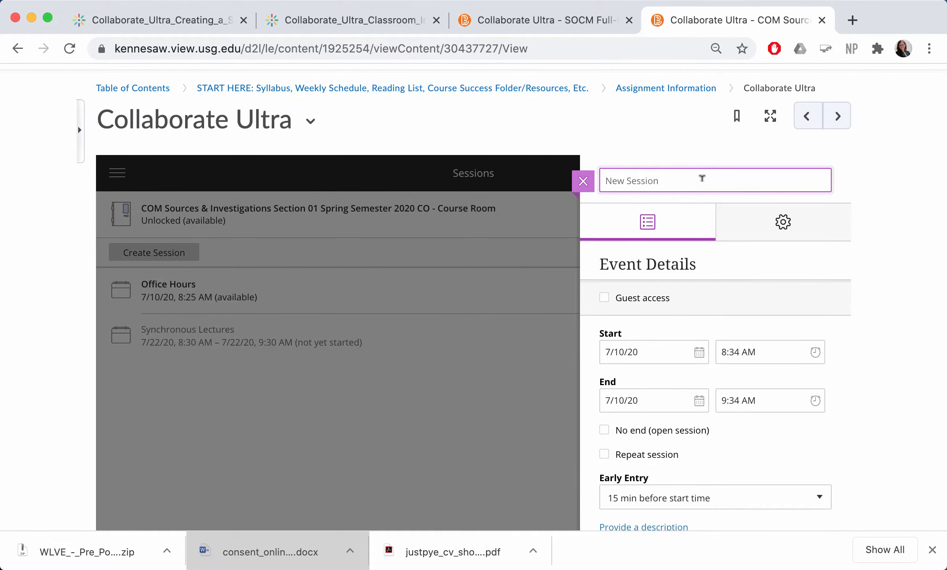
type("Lecture on Syllabus")
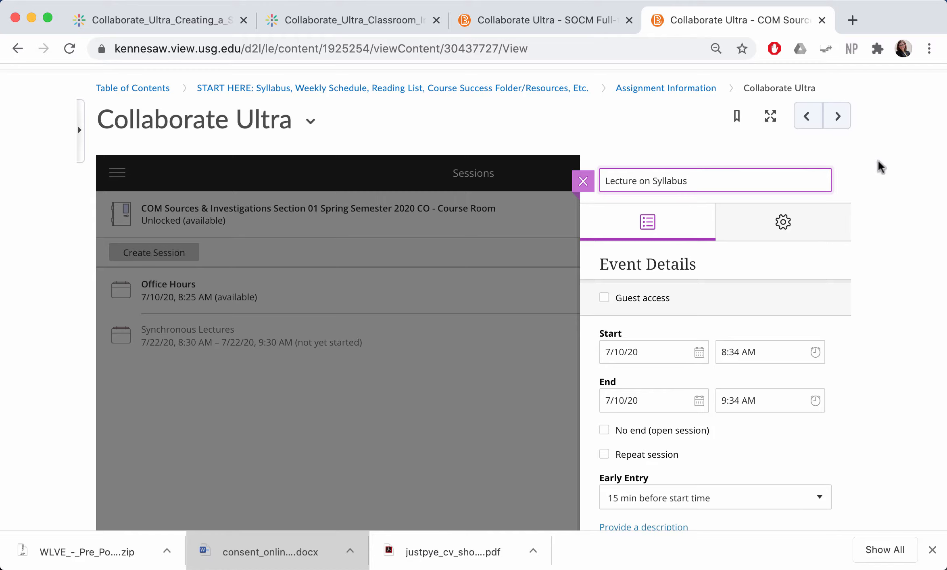
type(" & Course Overview")
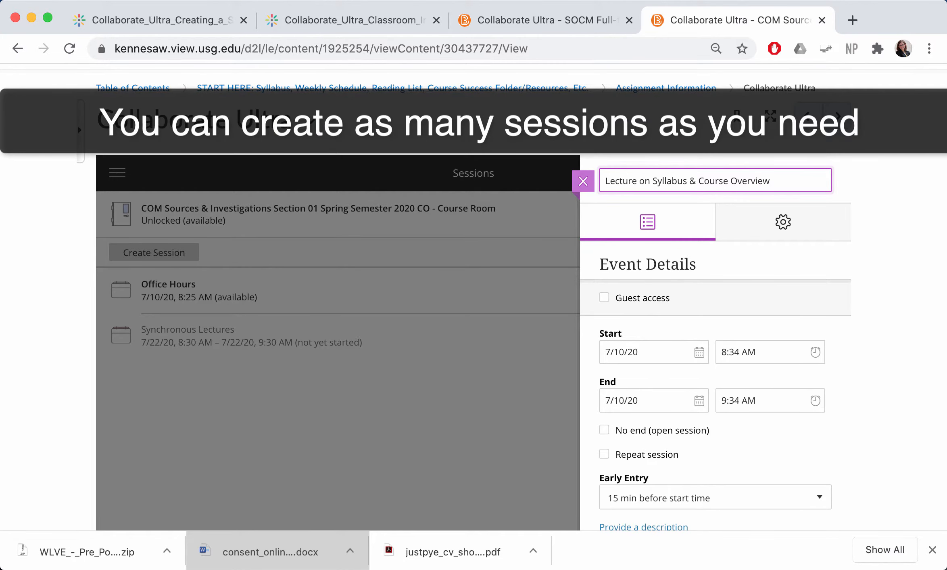
left_click(856, 258)
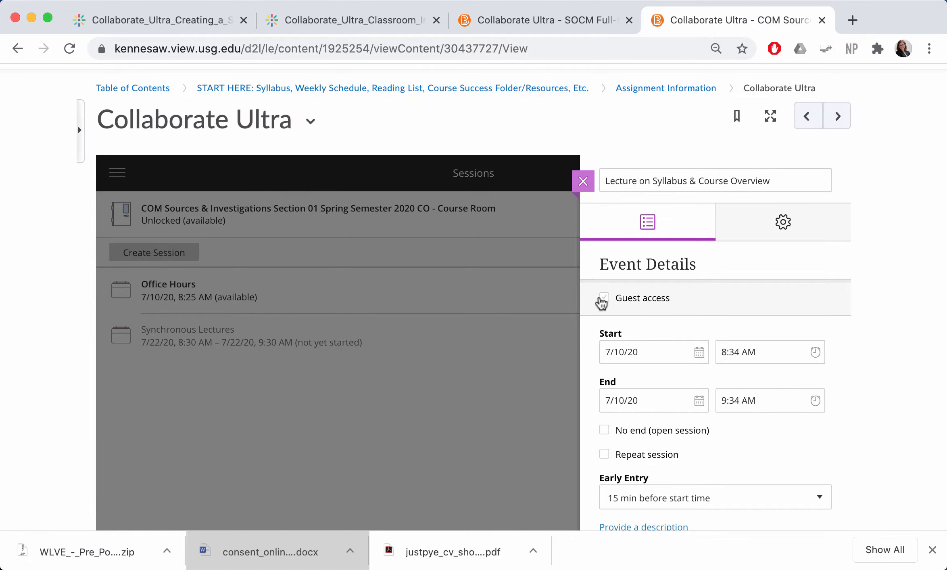
Step: Enable guest access for the session with the guest role Participant
left_click(604, 299)
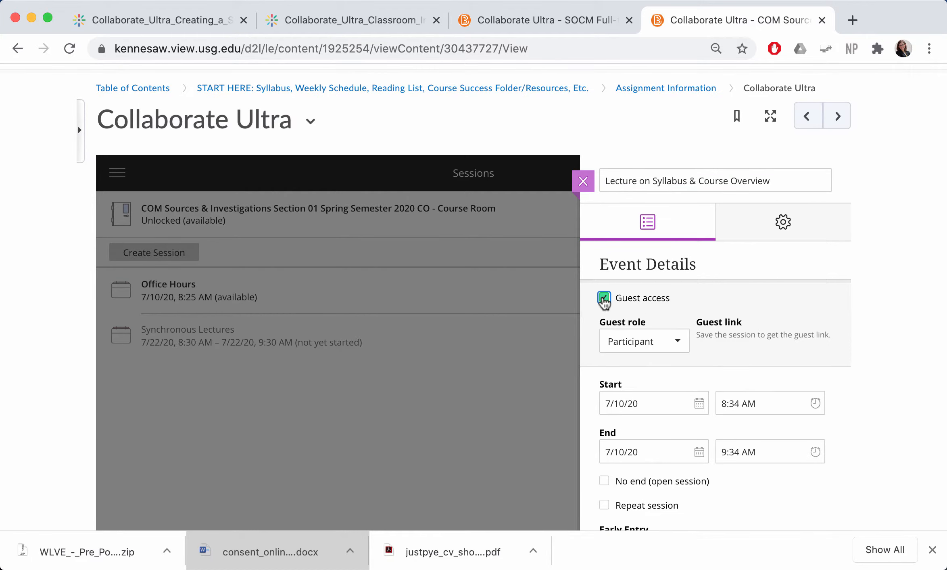
scroll(870, 290, "down", 1)
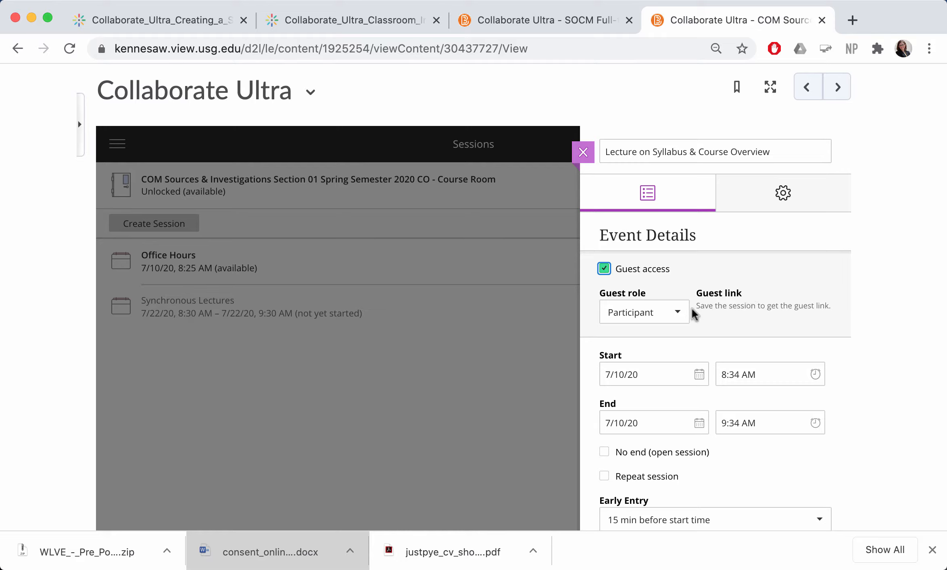
left_click(678, 313)
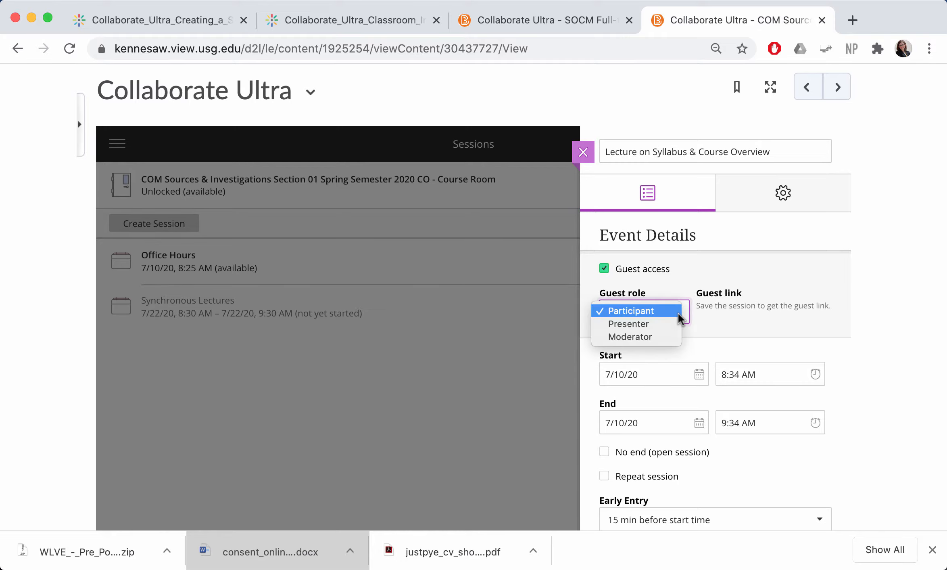
left_click(657, 310)
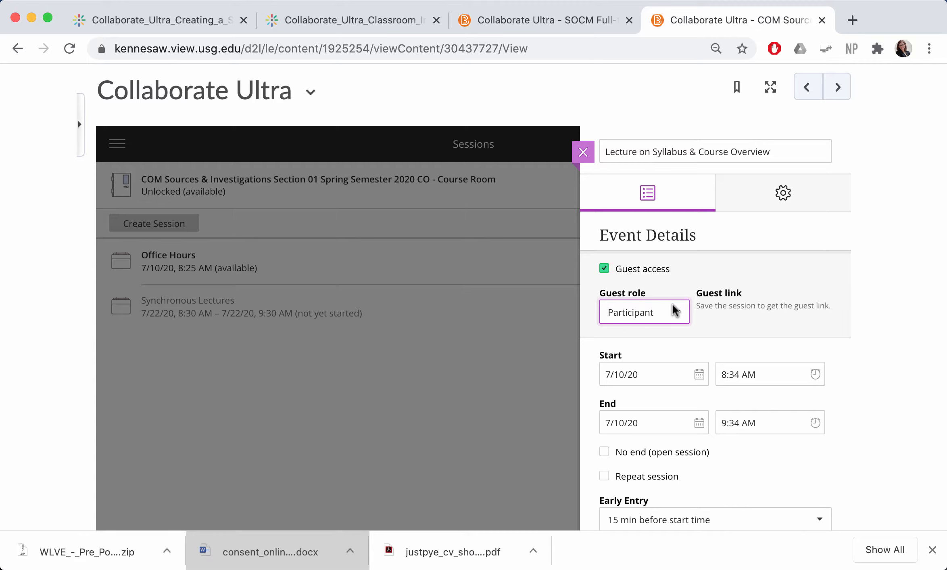
left_click(674, 311)
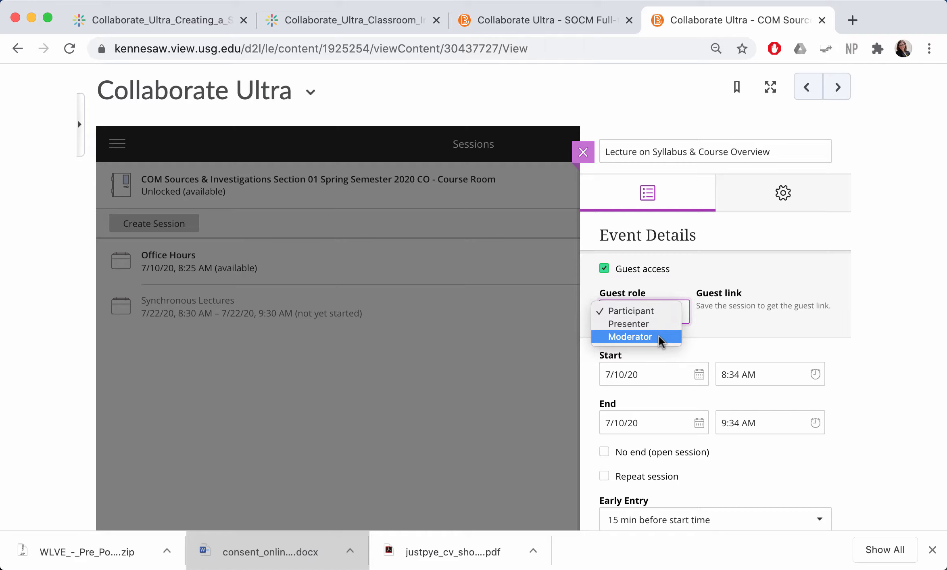
left_click(666, 313)
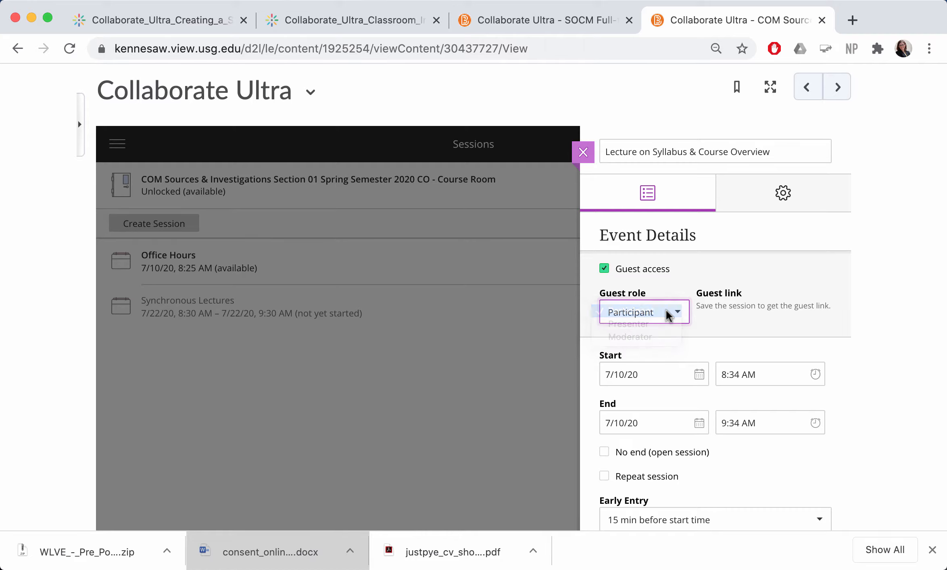
scroll(801, 298, "down", 1)
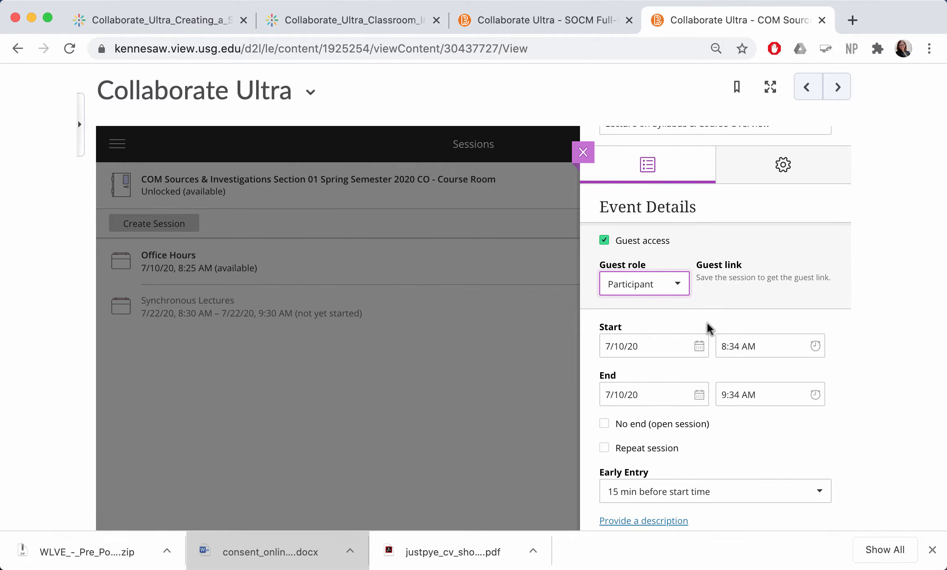
scroll(707, 330, "up", 1)
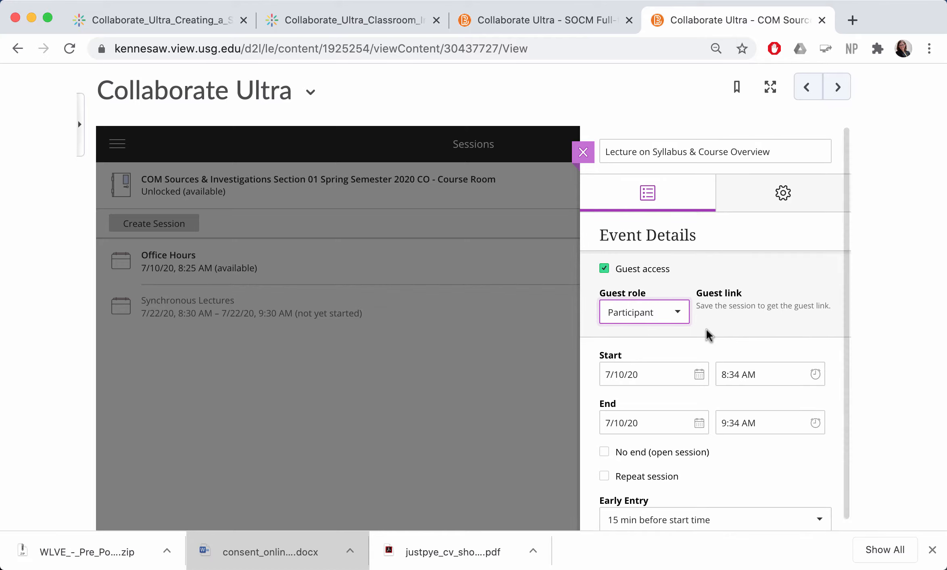
scroll(707, 329, "down", 1)
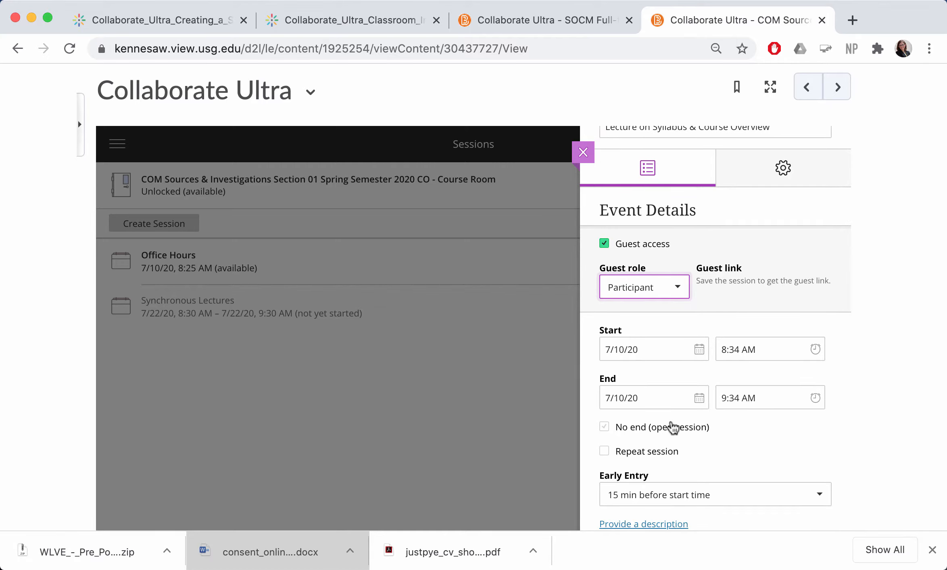
left_click(605, 427)
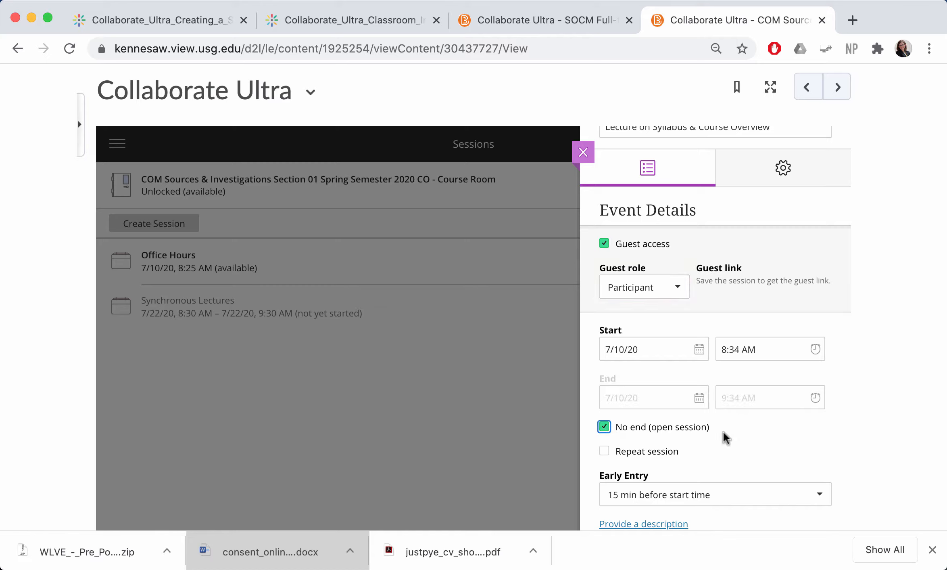
scroll(723, 431, "up", 1)
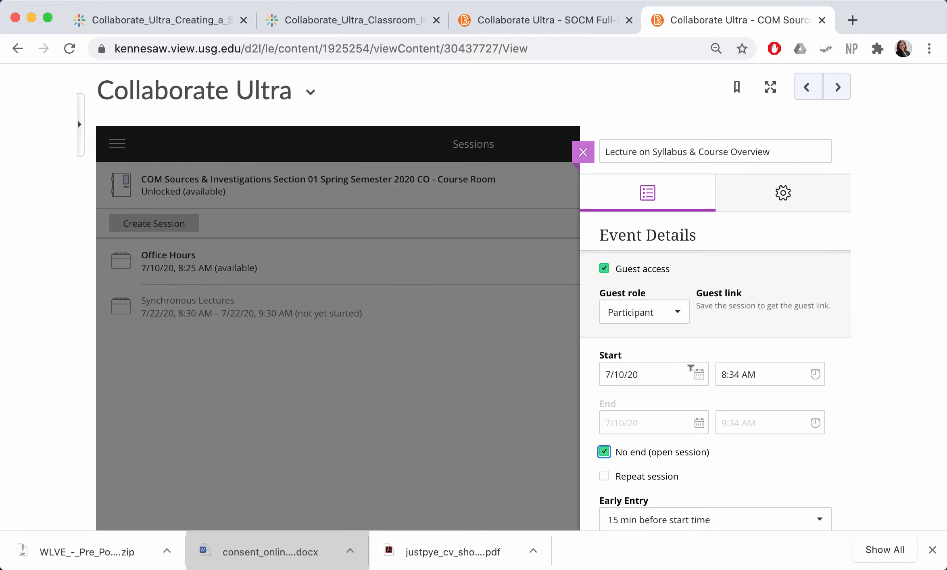
left_click(604, 452)
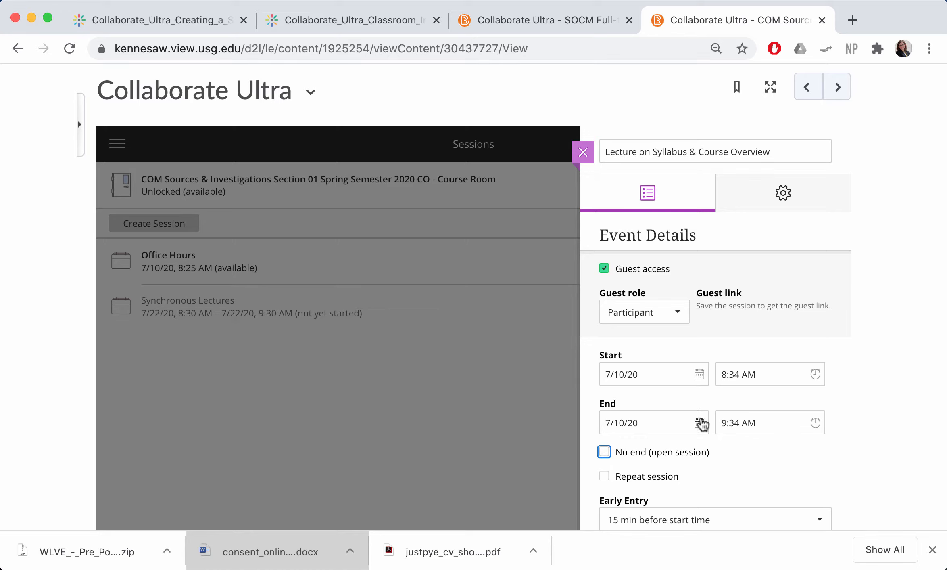
left_click(786, 418)
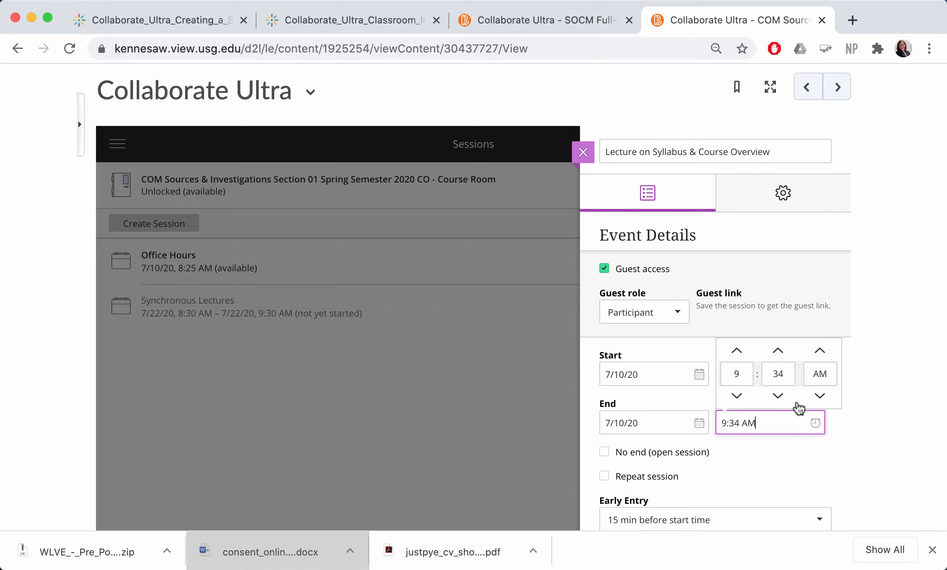
left_click(851, 441)
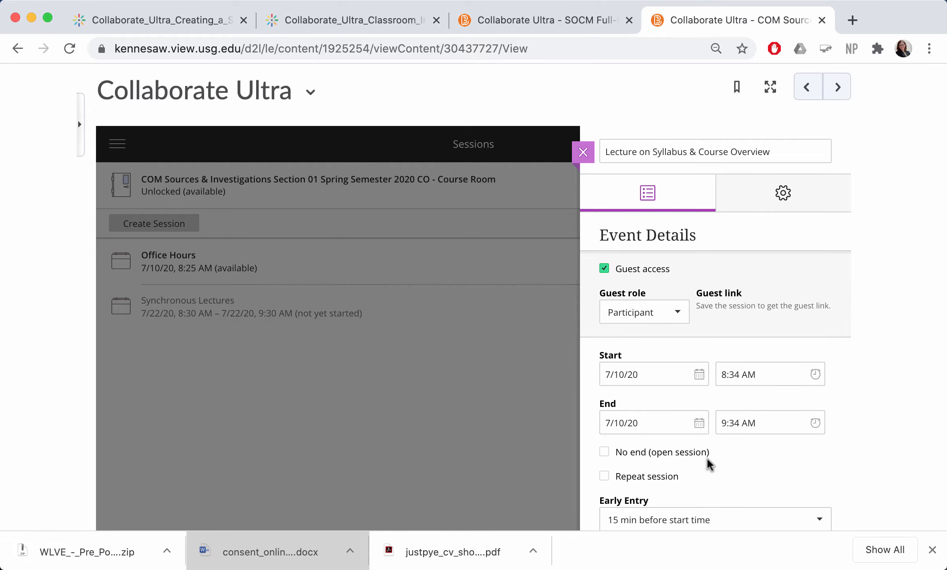
Step: Set the session's early entry to 60 min before start time
scroll(707, 458, "down", 2)
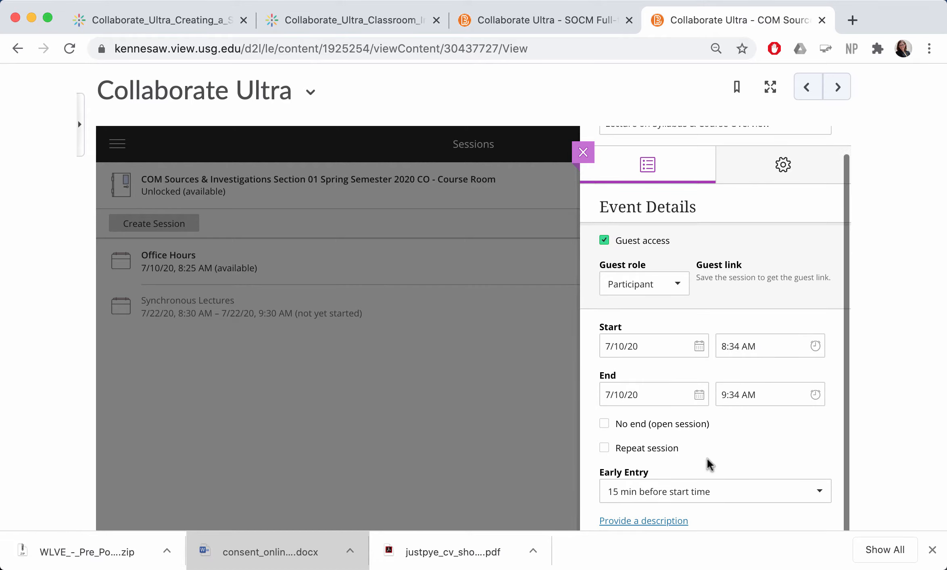
left_click(673, 489)
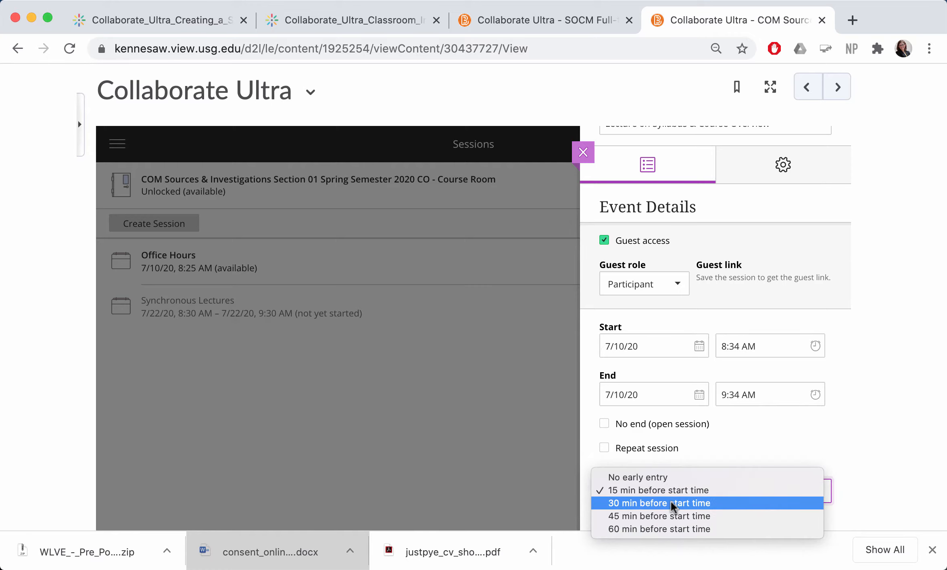
left_click(665, 526)
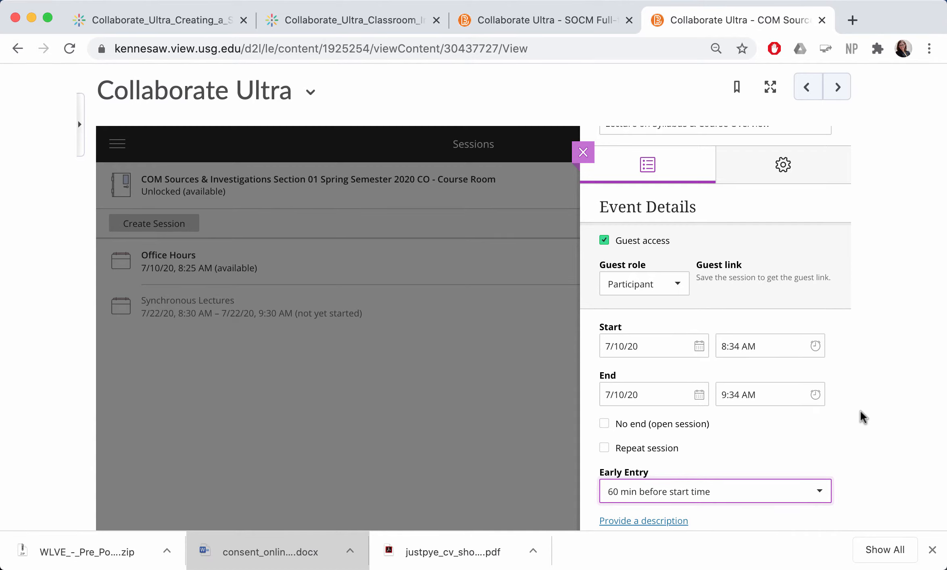
Step: Create the lecture session and copy its guest link
scroll(860, 411, "down", 3)
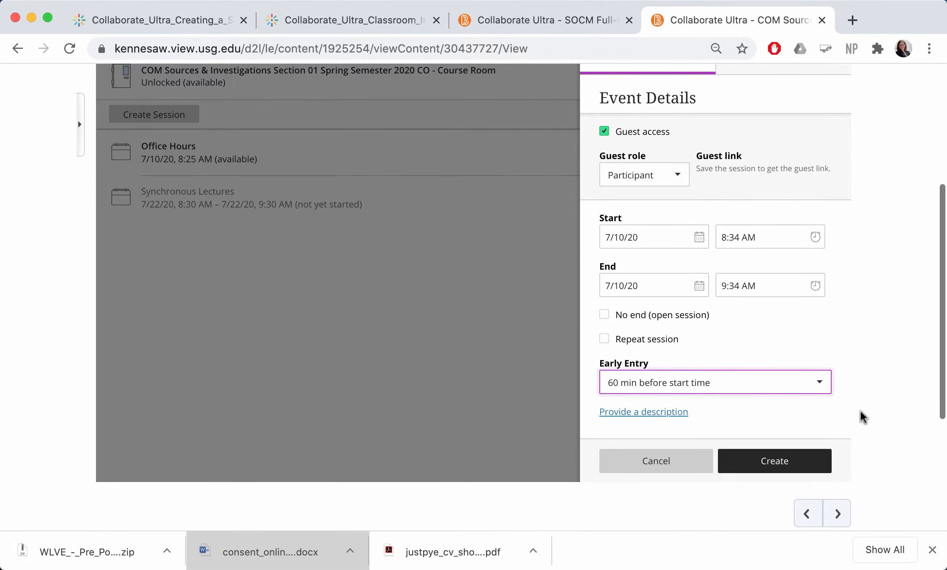
left_click(765, 460)
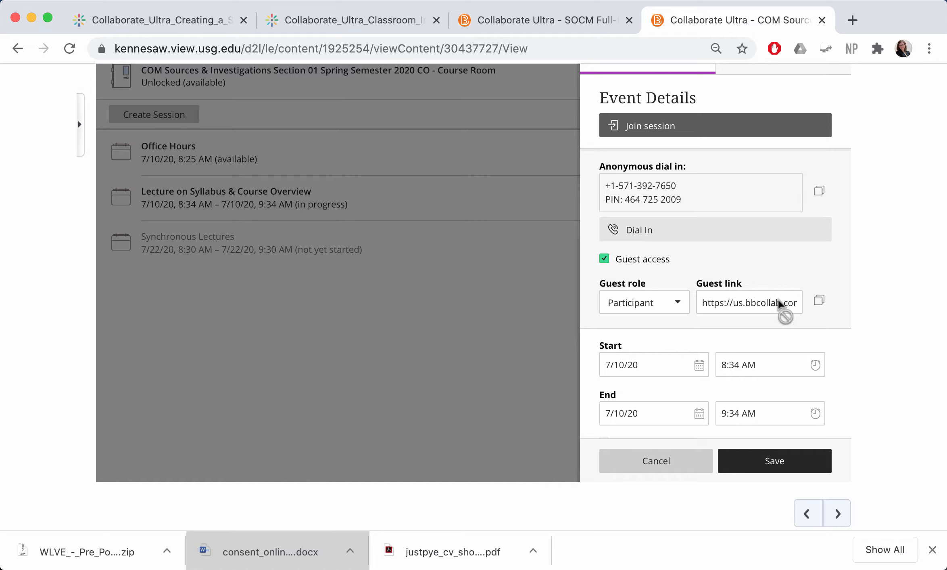
left_click(820, 302)
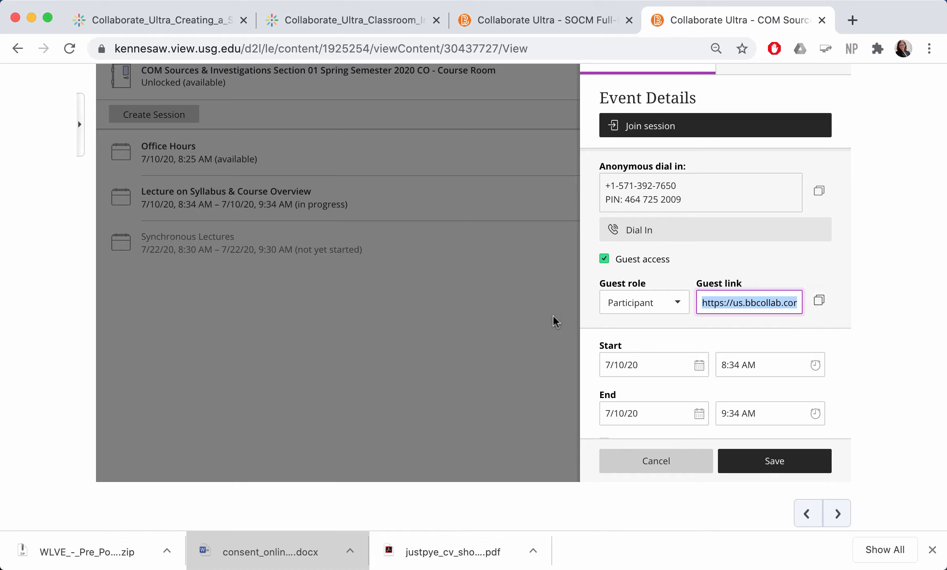
Step: Close the event details and copy the guest link from the session options of "Lecture on Syllabus & Course Overview"
left_click(516, 331)
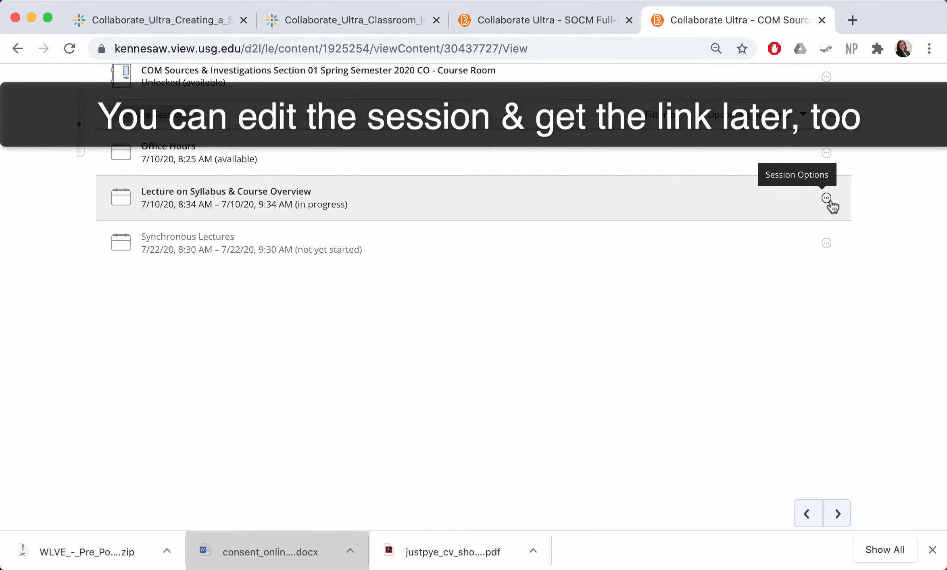
left_click(827, 200)
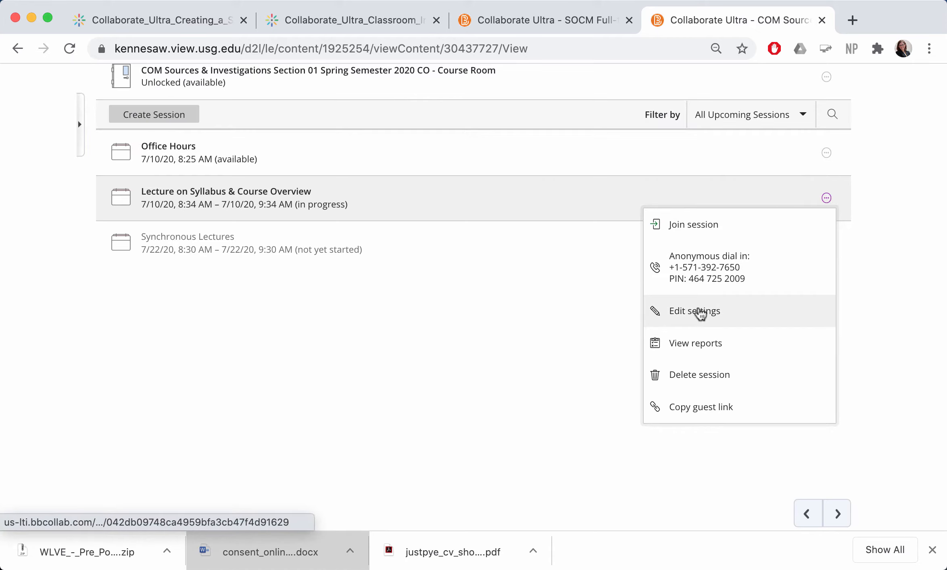
left_click(718, 408)
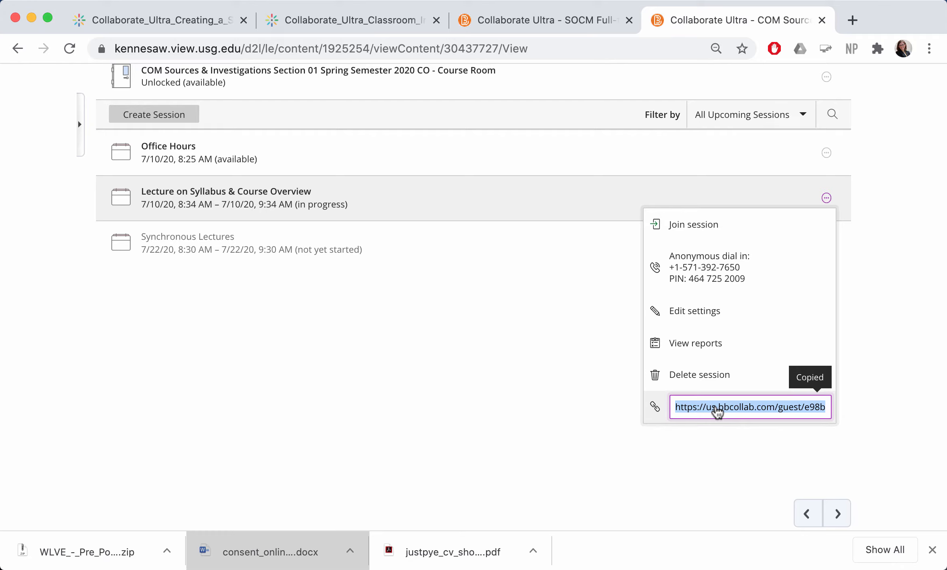
left_click(496, 343)
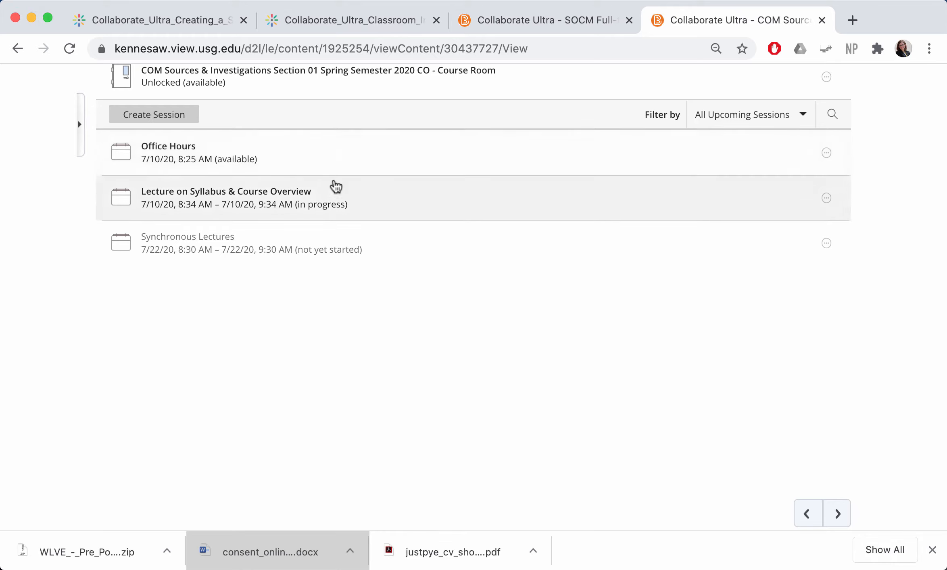
Step: Join the "Lecture on Syllabus & Course Overview" session and start recording it
left_click(307, 203)
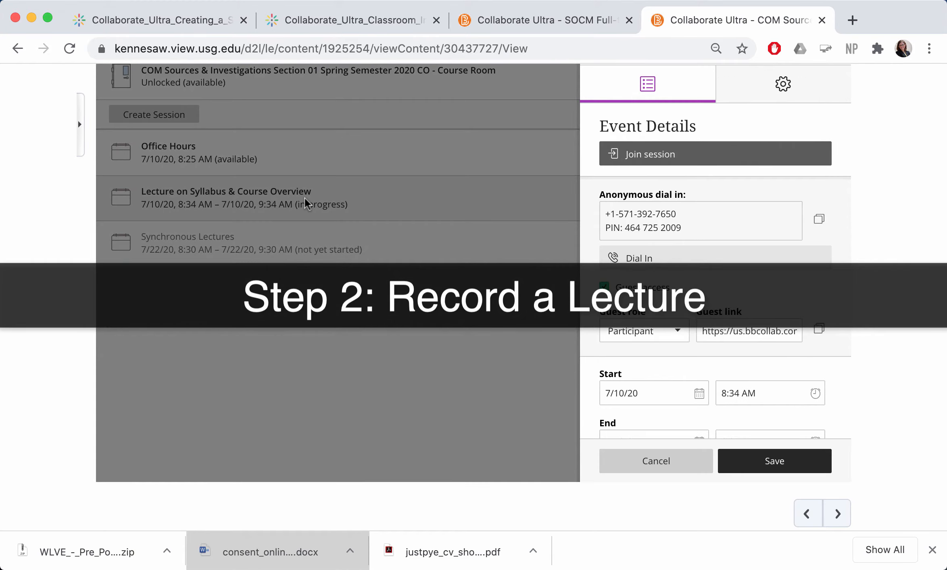
left_click(654, 160)
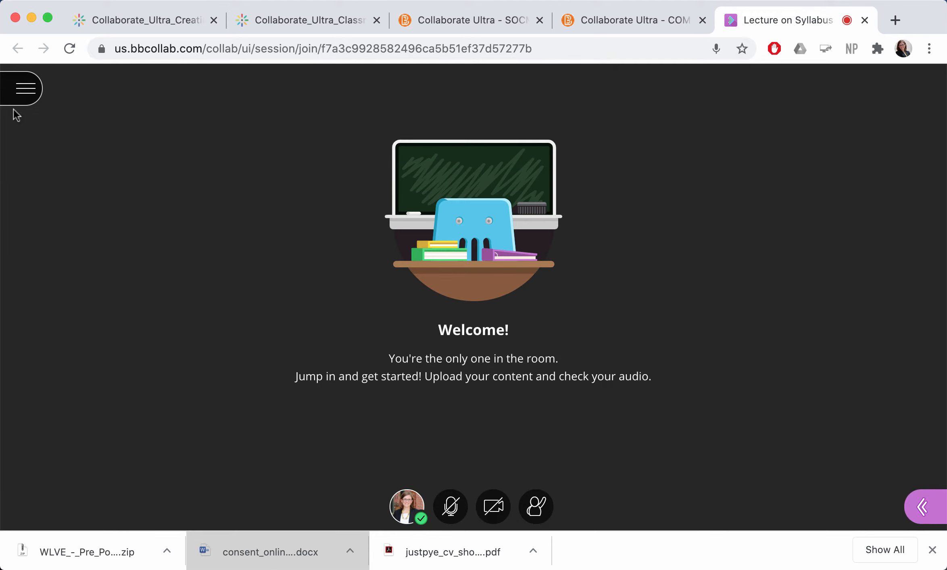
left_click(25, 90)
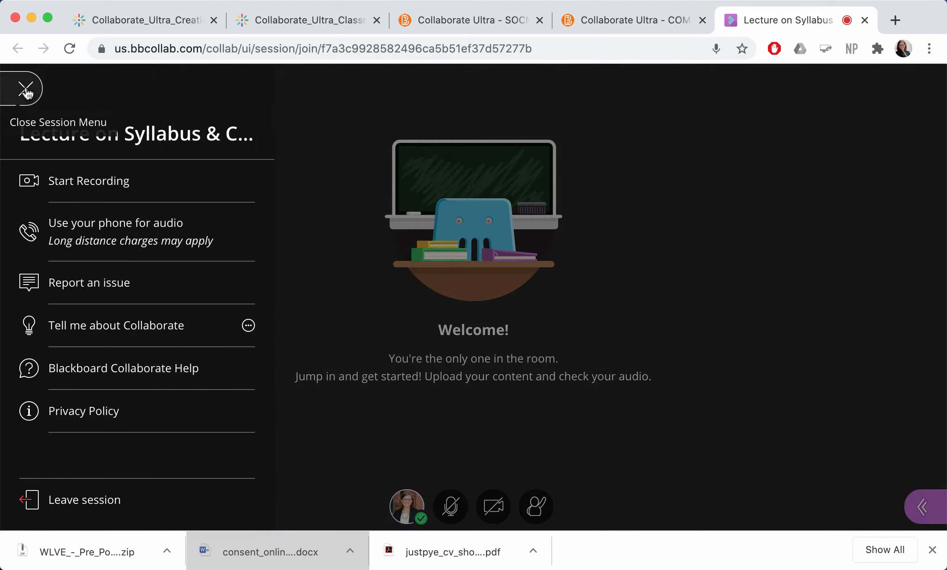
left_click(70, 192)
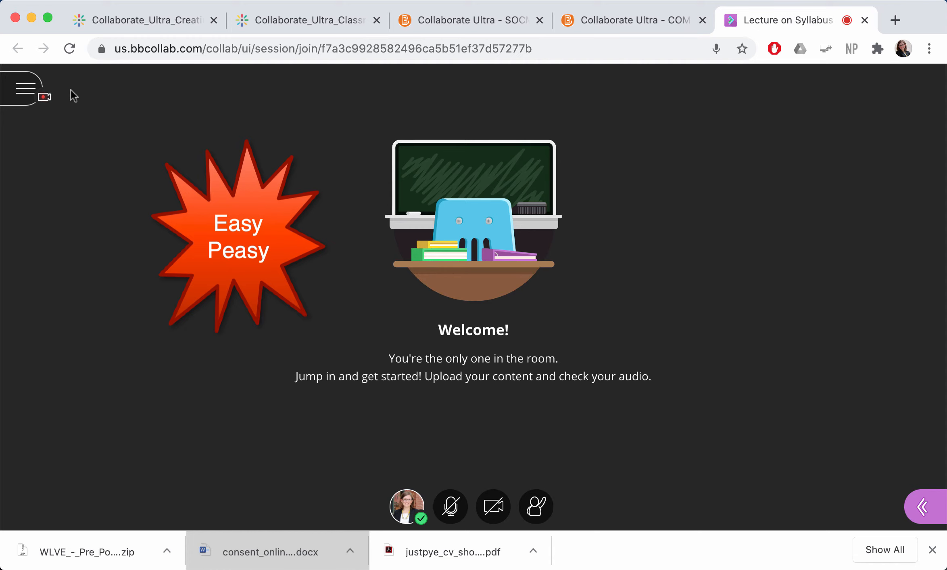
Step: Stop the session recording and return to the COM Sources & Investigations session list, closing the event details without saving
left_click(26, 91)
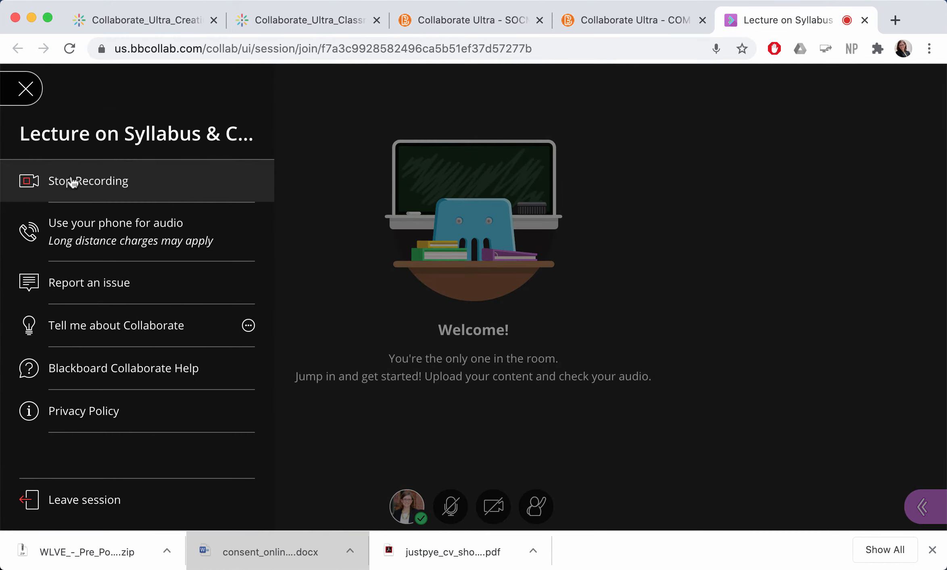
left_click(72, 183)
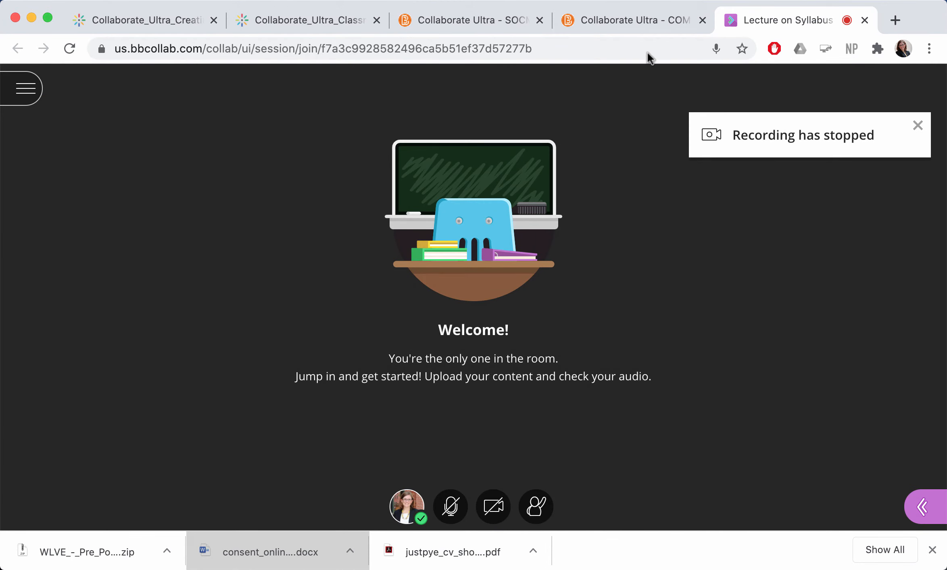
left_click(614, 21)
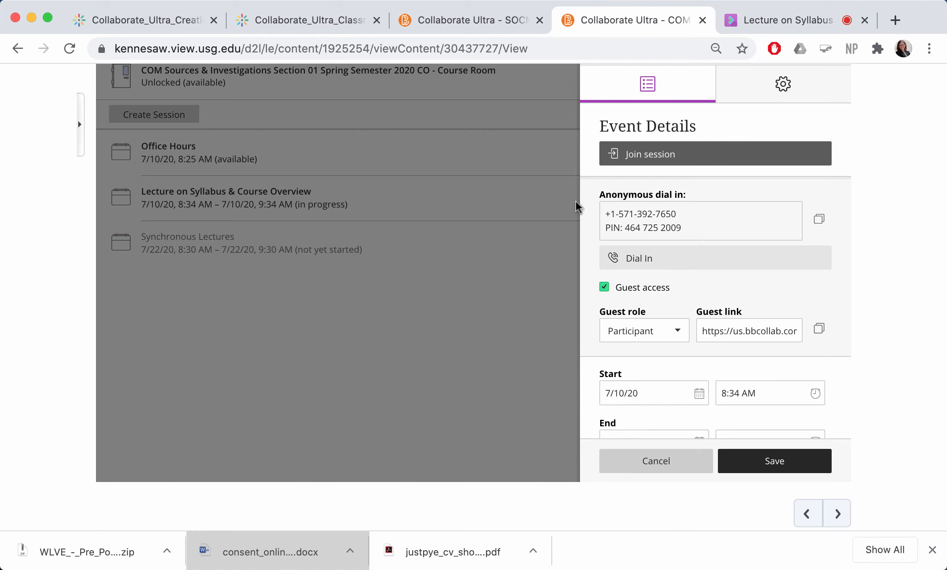
left_click(672, 466)
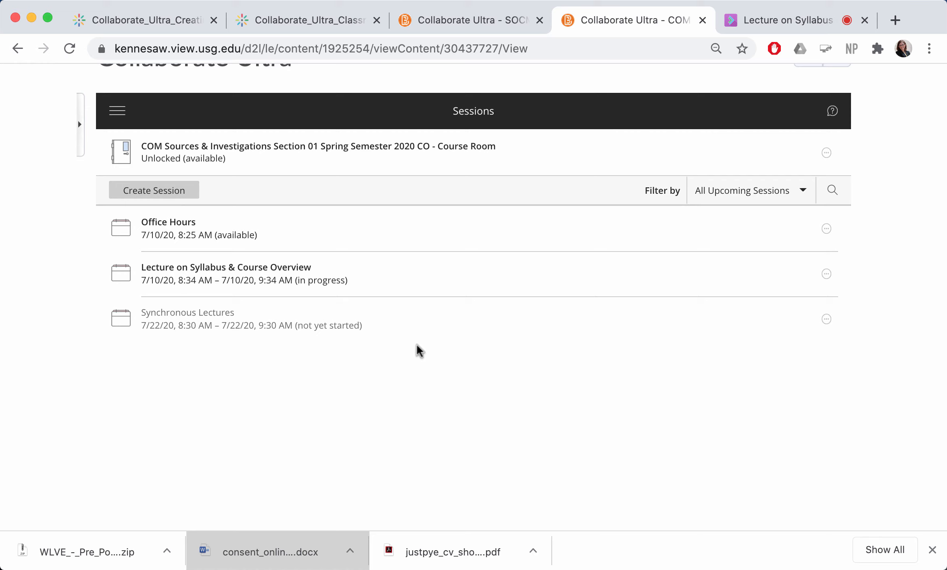
Step: Switch to the SOCM Full-time Faculty course's Collaborate Ultra page and view its list of sessions
left_click(467, 23)
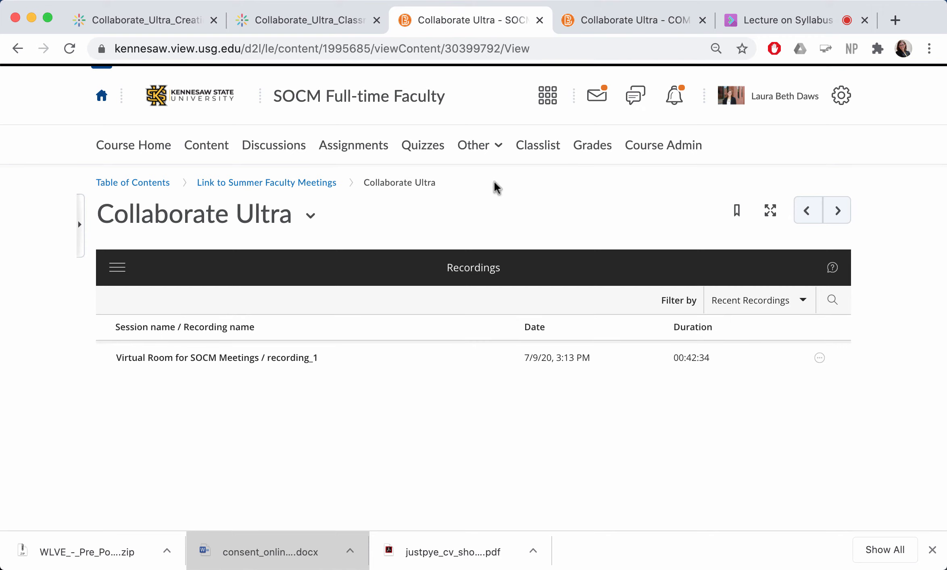
scroll(497, 187, "down", 2)
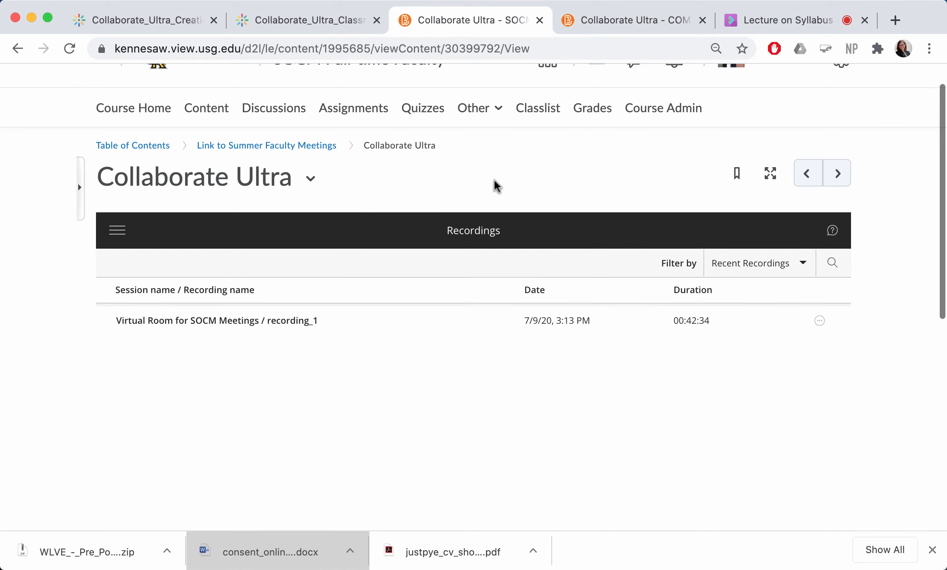
left_click(119, 238)
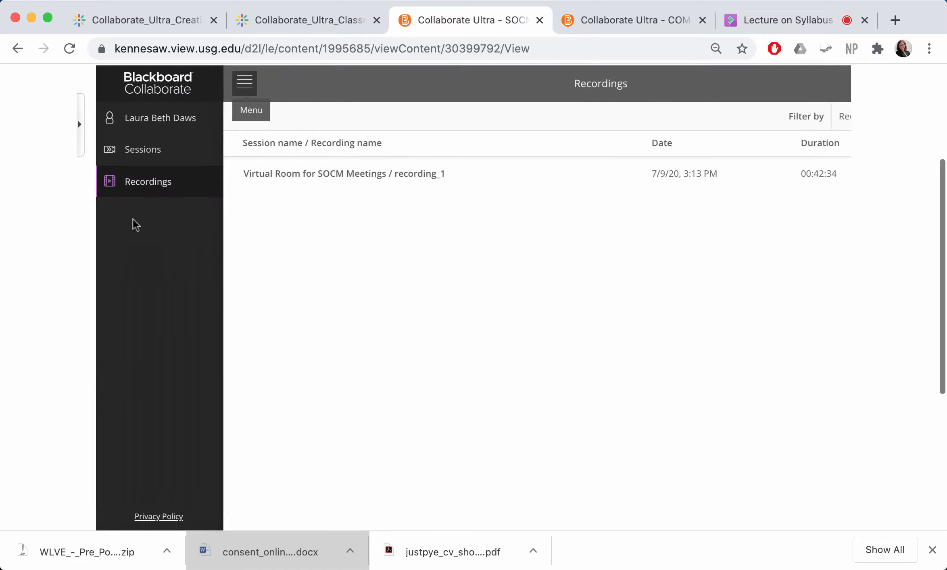
left_click(157, 150)
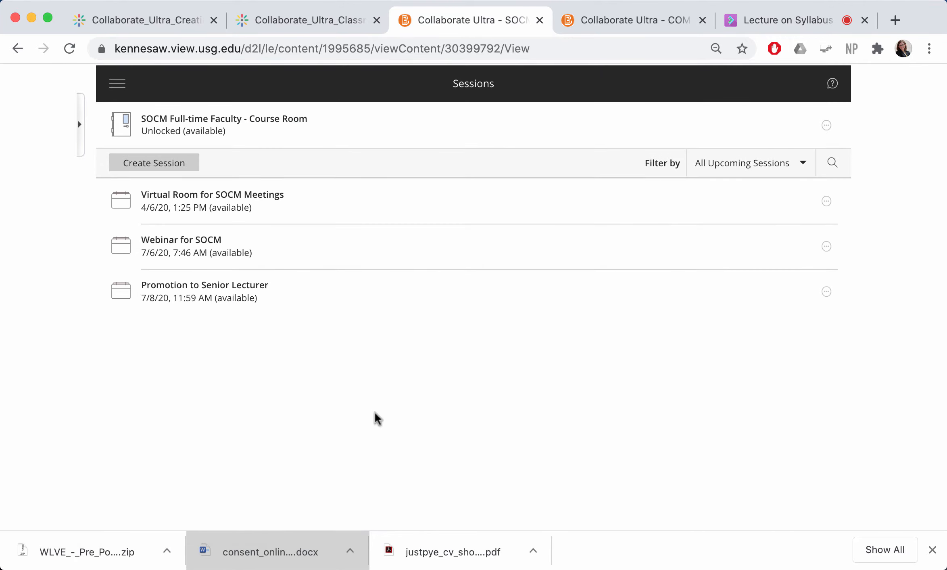
scroll(323, 218, "up", 5)
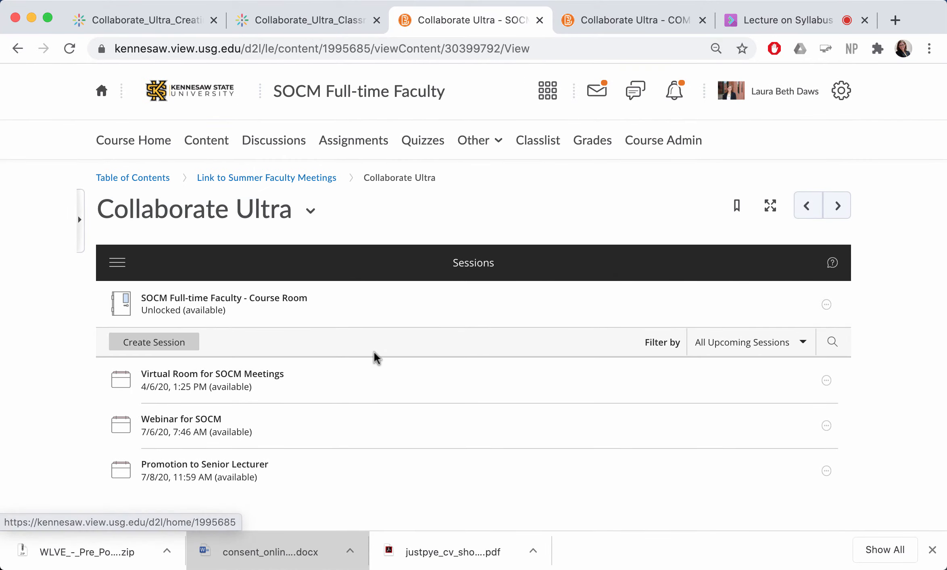
scroll(373, 351, "down", 3)
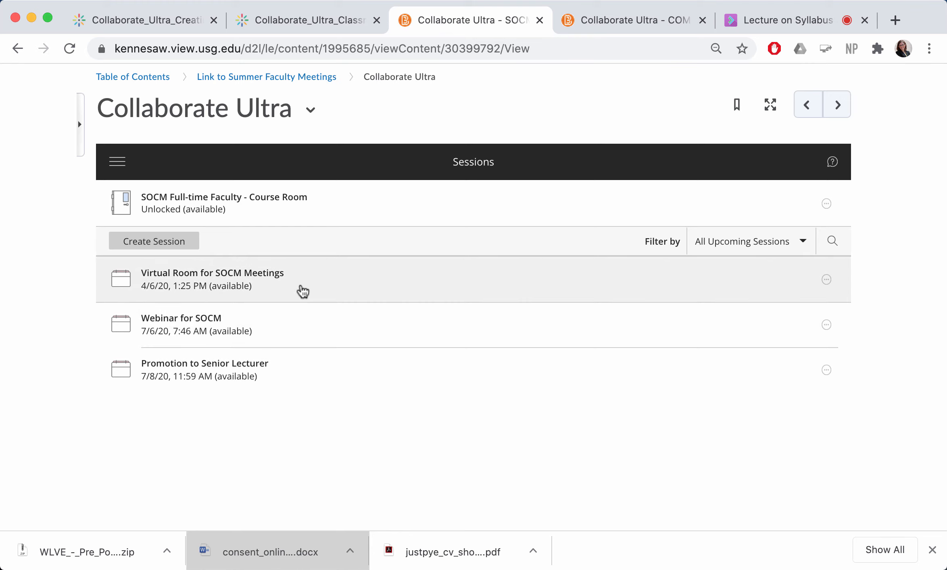
Step: Show the course's recordings and open "Virtual Room for SOCM Meetings / recording_1" for playback
left_click(117, 163)
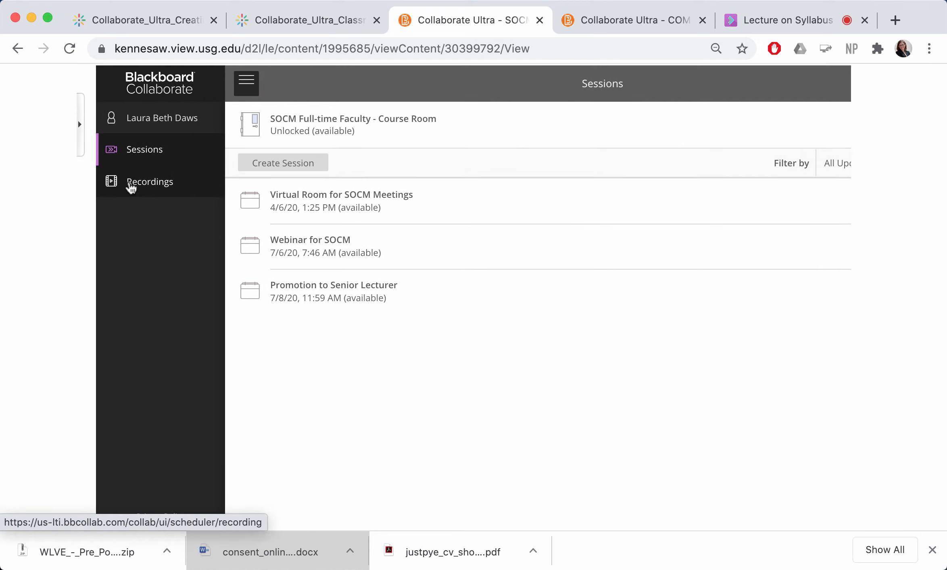
left_click(132, 183)
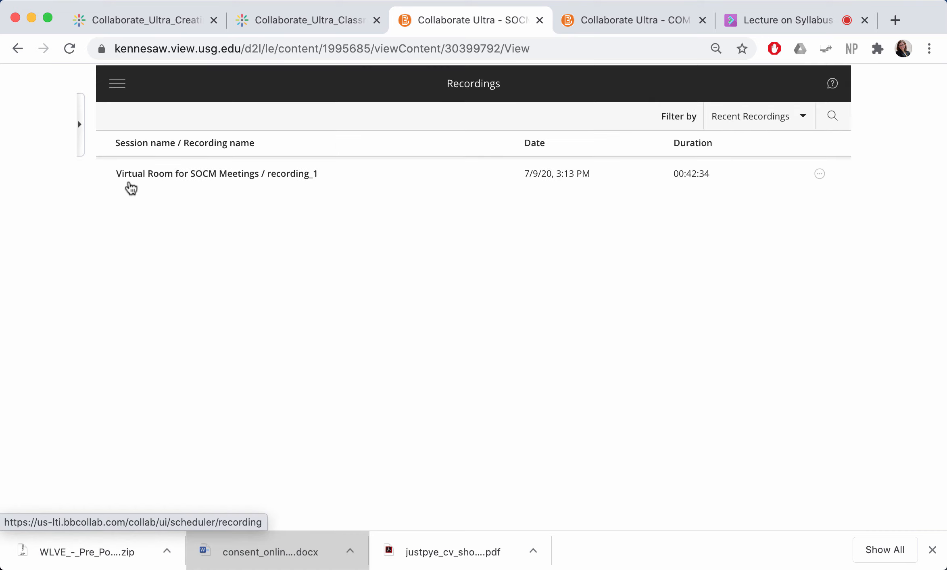
left_click(265, 174)
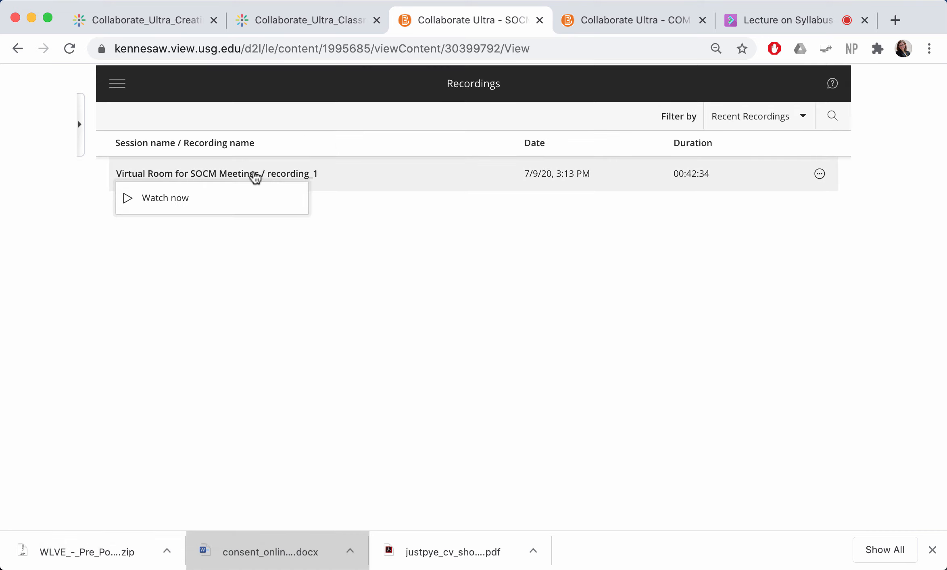
left_click(191, 197)
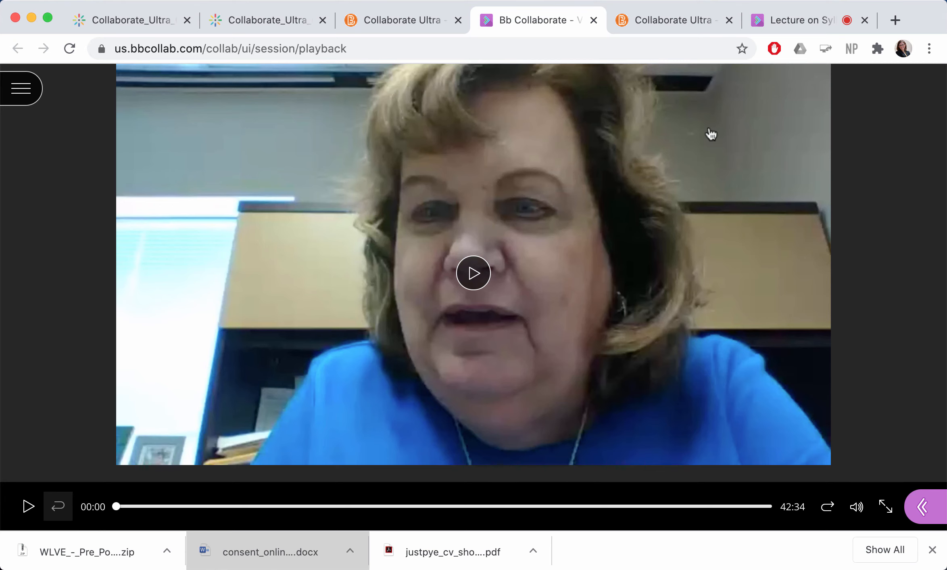
Step: Return to the recordings list and copy the link of "Virtual Room for SOCM Meetings / recording_1"
left_click(424, 21)
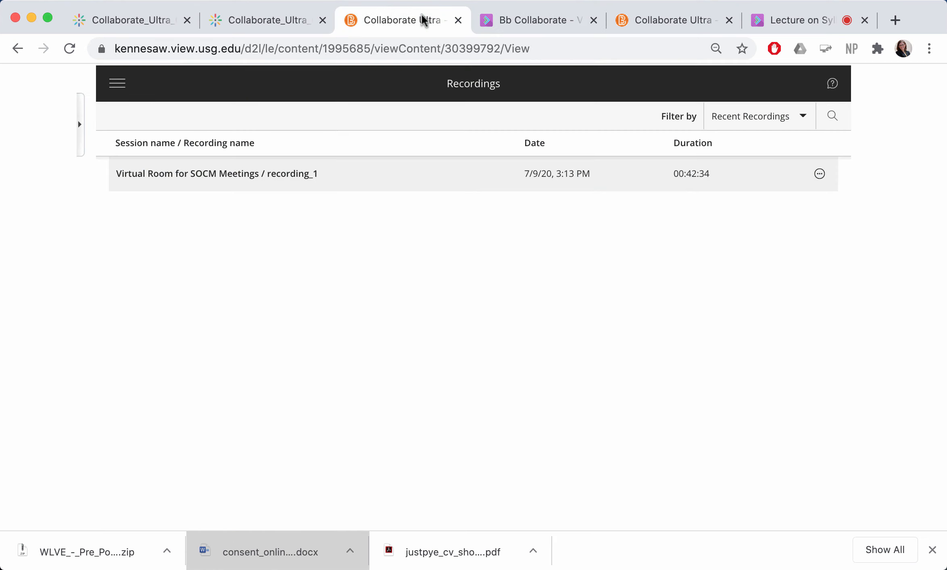
scroll(477, 304, "up", 4)
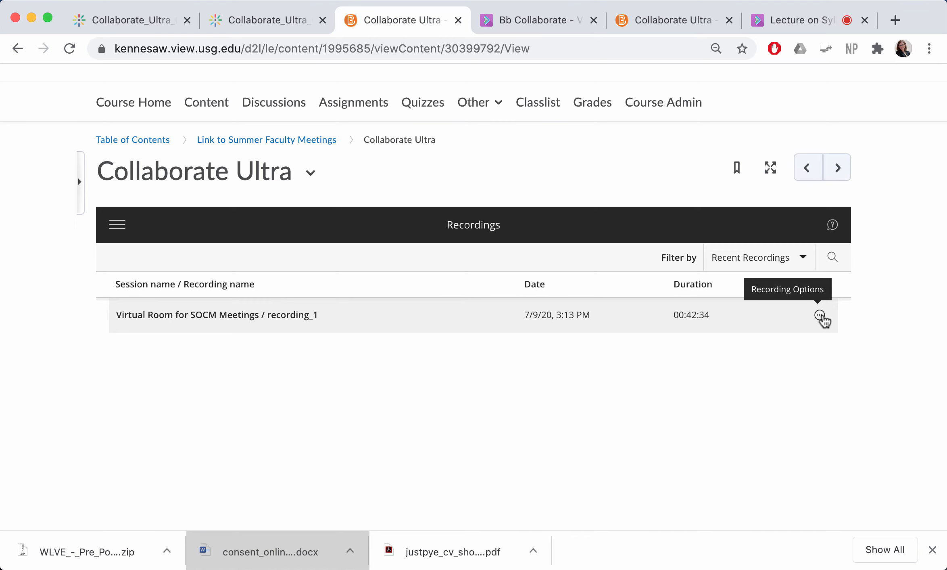
left_click(821, 317)
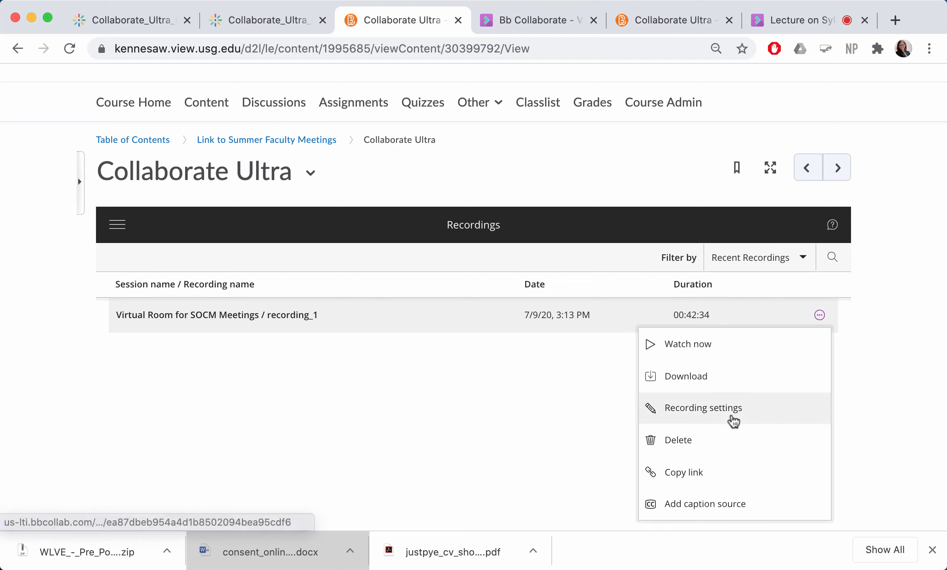
left_click(699, 477)
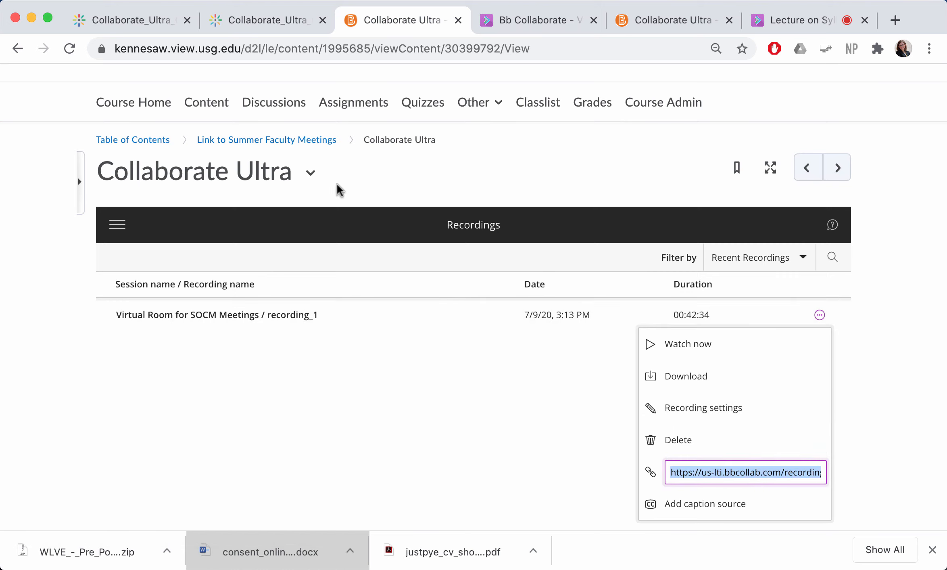
Step: Start a new link in the "Link to Summer Faculty Meetings" module and paste the copied recording address as its URL
left_click(218, 142)
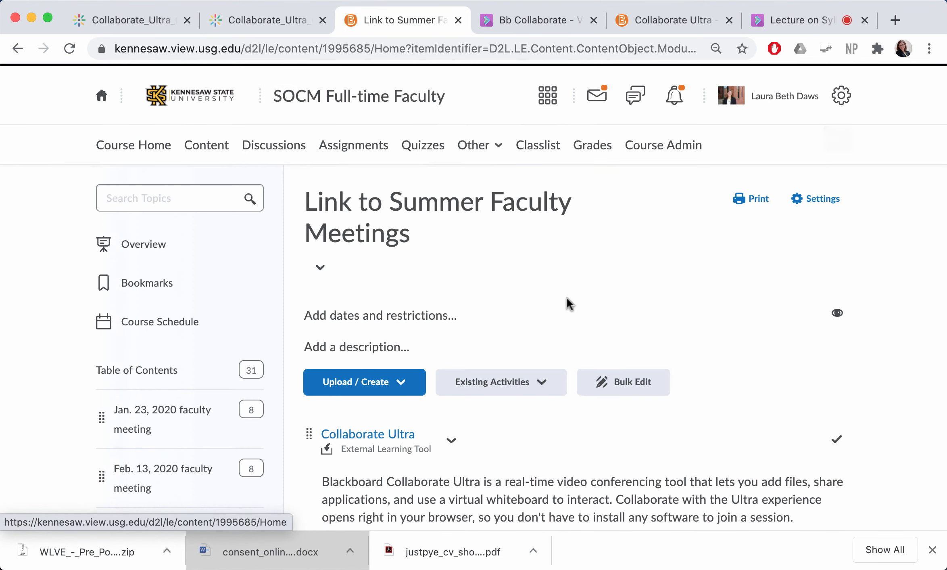
scroll(567, 302, "down", 4)
left_click(363, 227)
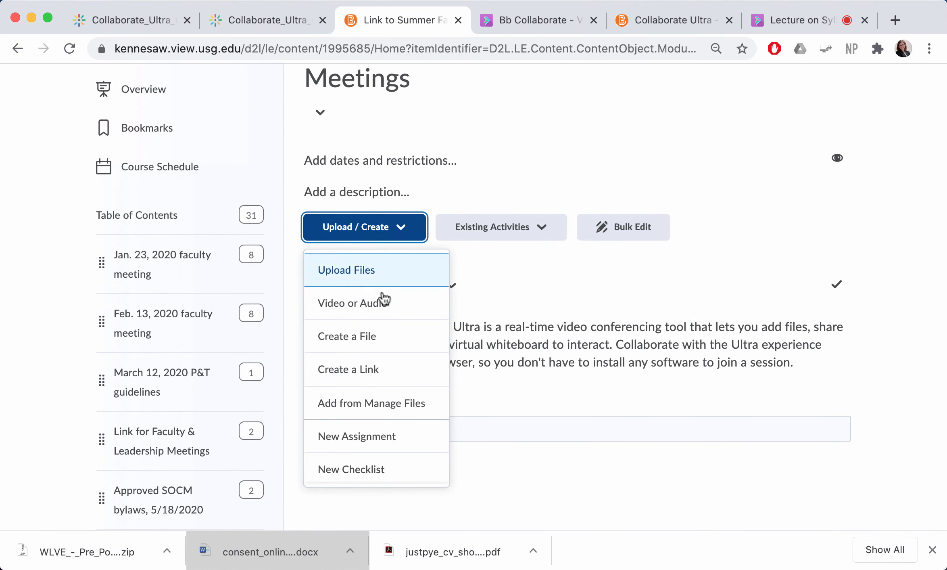
left_click(384, 369)
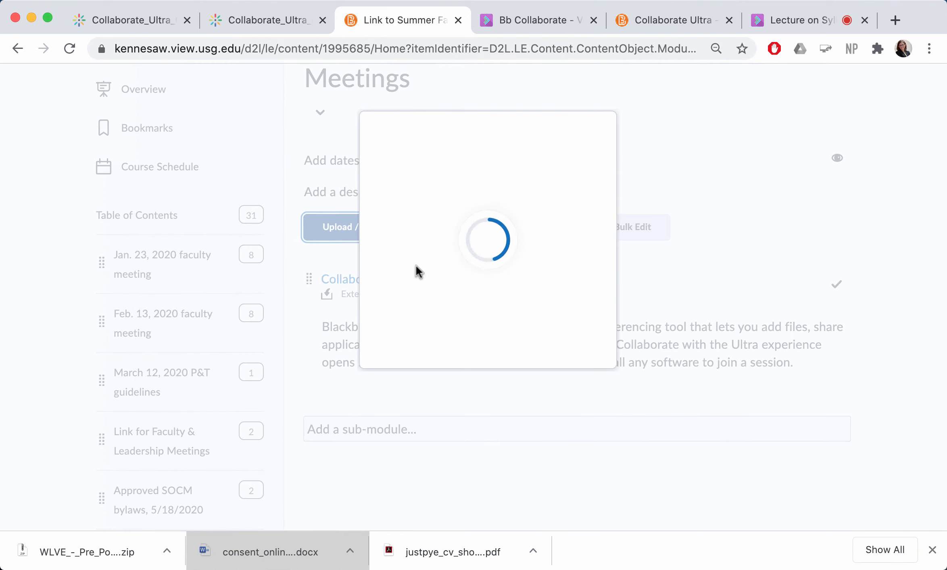
left_click(423, 246)
key("super+v")
Step: Title the new link "Fall Schedule Discussion 7-9-20" and create it
left_click(448, 173)
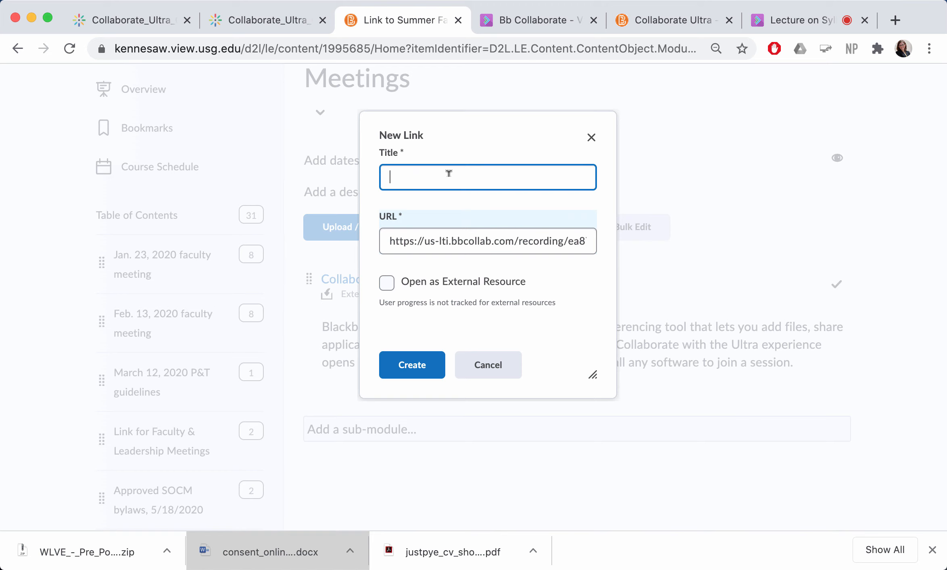
type("Fall Schedule Discussion ")
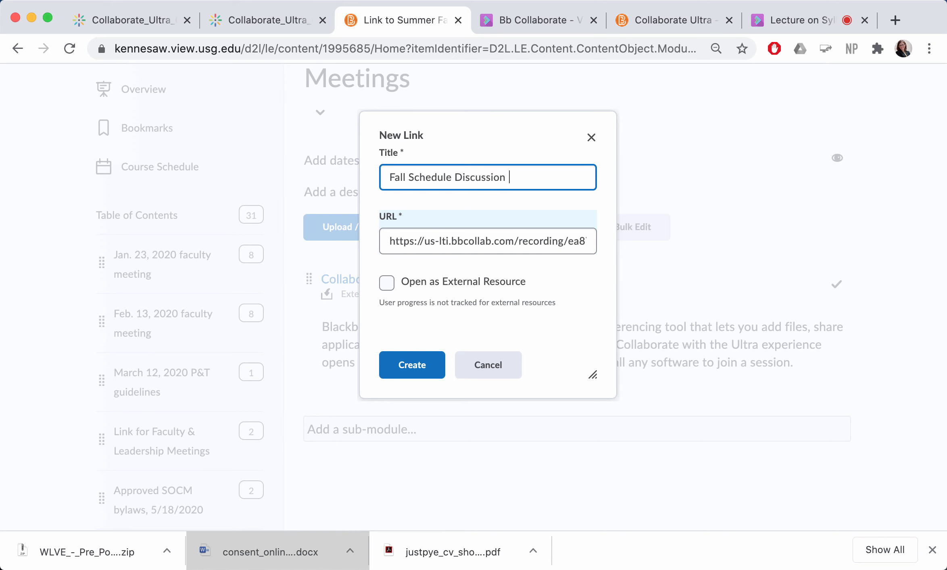
type("7-9-20")
left_click(401, 359)
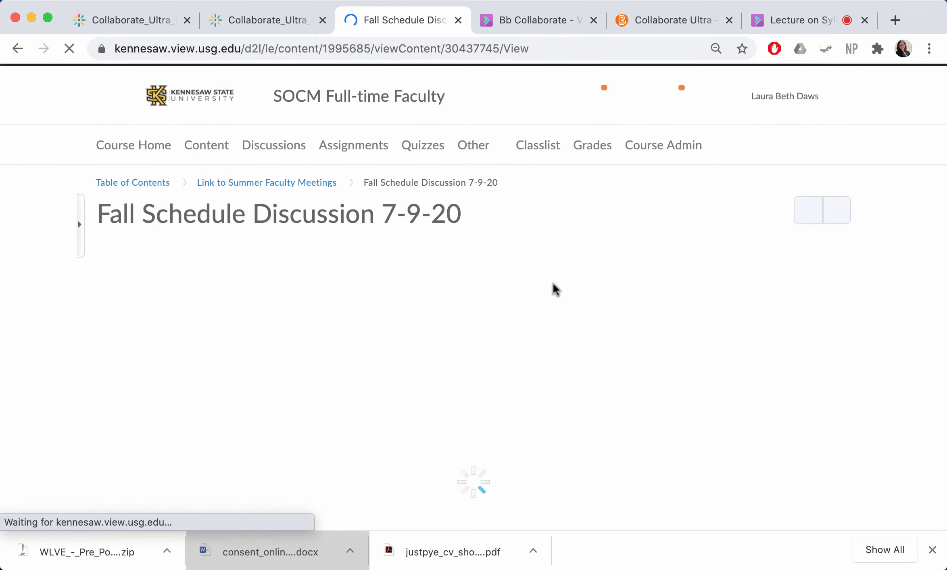
Step: Return to the "Link to Summer Faculty Meetings" module and check its content list for the new recording link
scroll(566, 210, "down", 2)
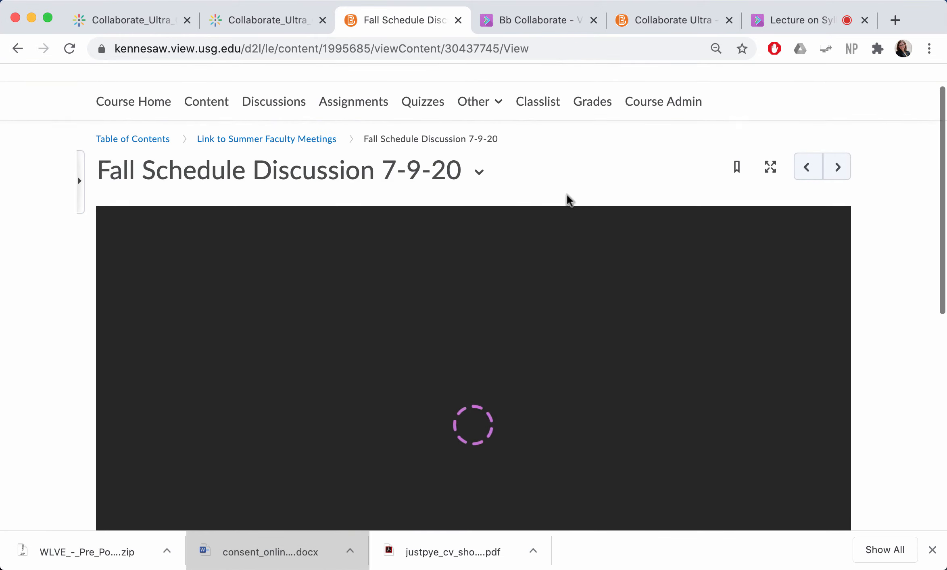
left_click(297, 134)
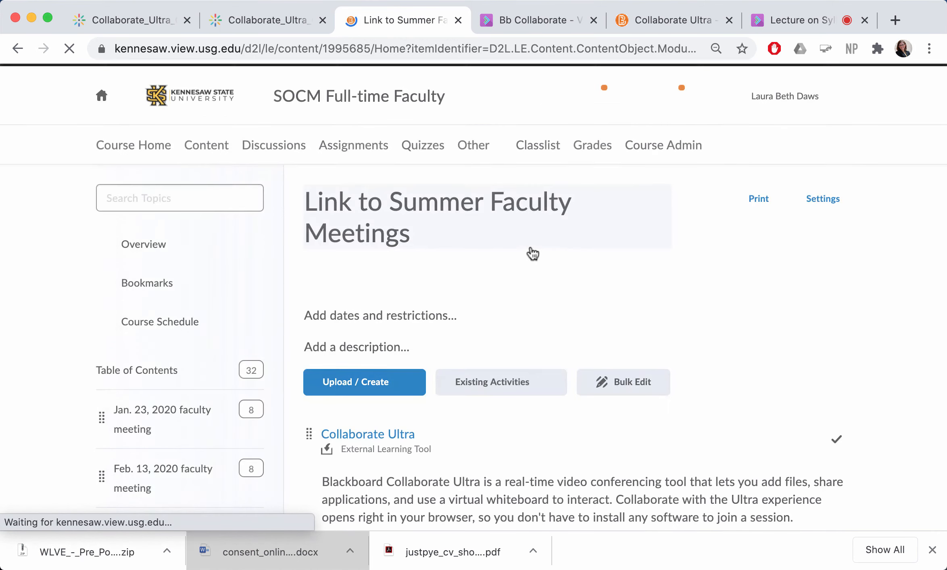
scroll(564, 300, "down", 3)
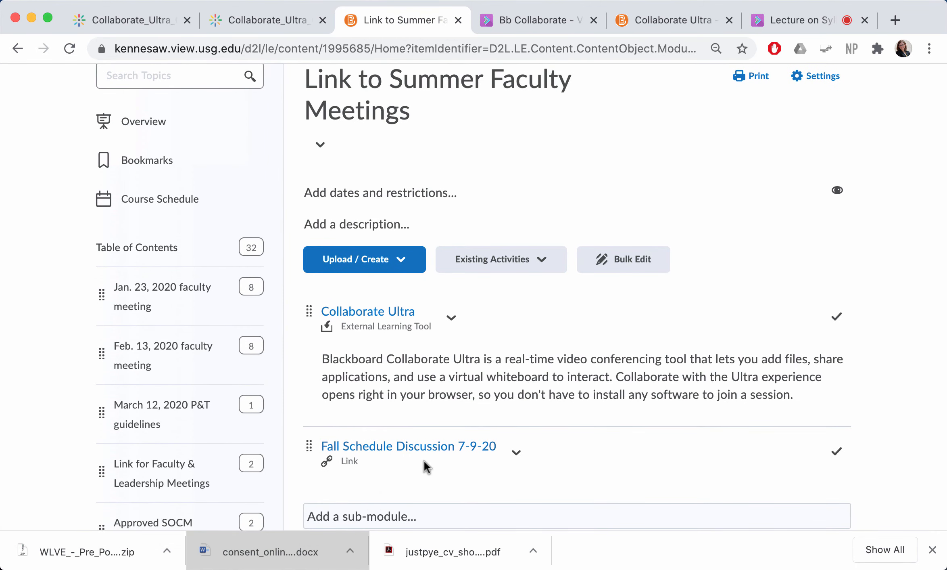